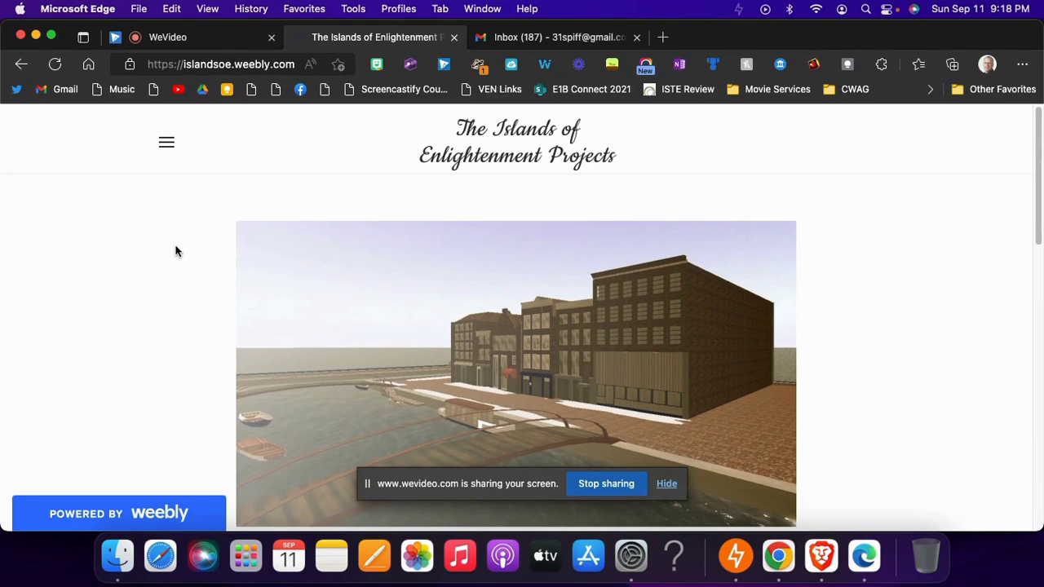
Step: Open The Heir of the King project from the Weebly site's PROJECTS menu in a new tab
scroll(190, 245, down, 10)
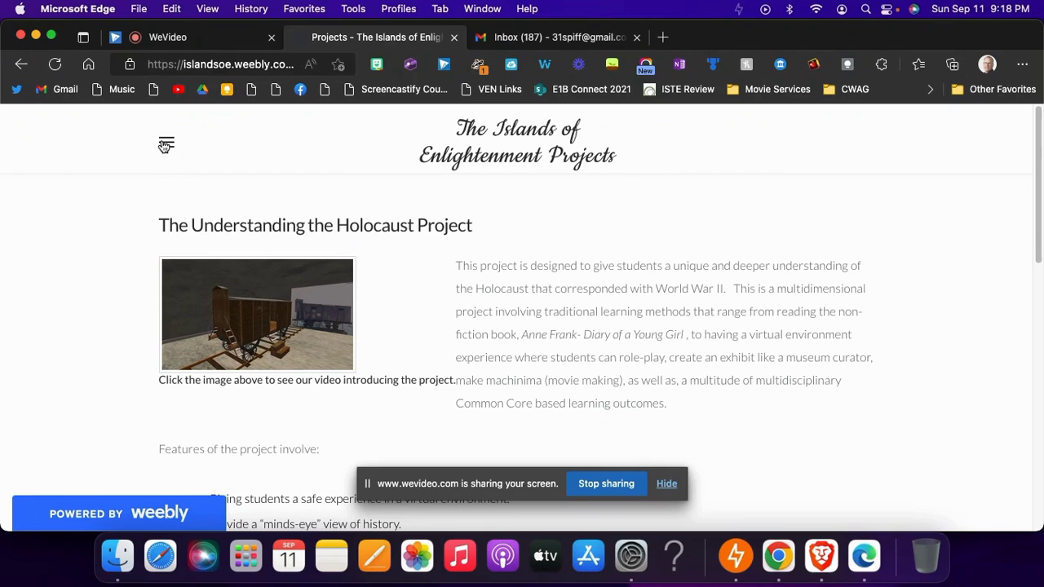
click(166, 145)
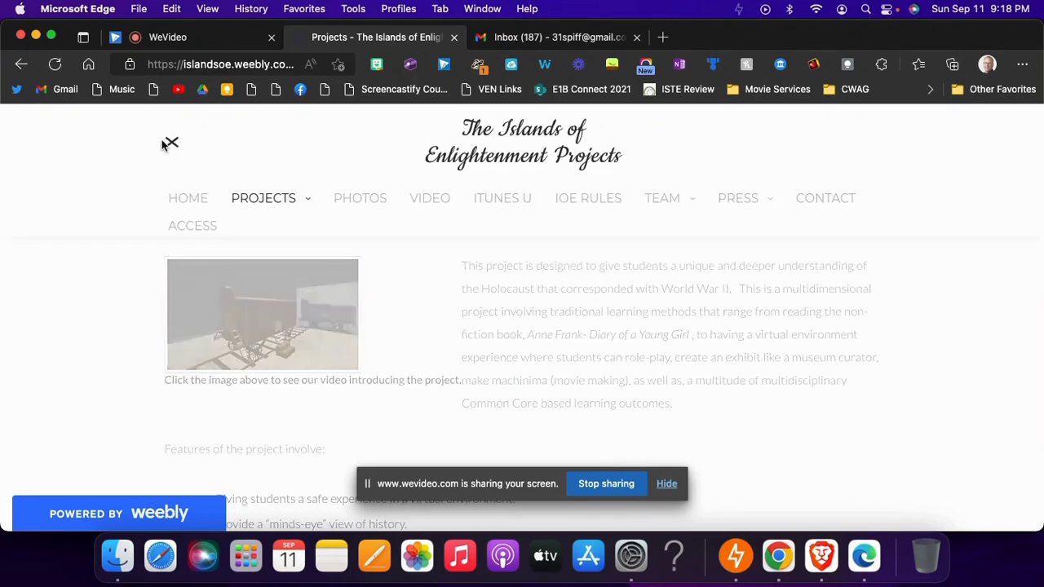
mouse_move(278, 207)
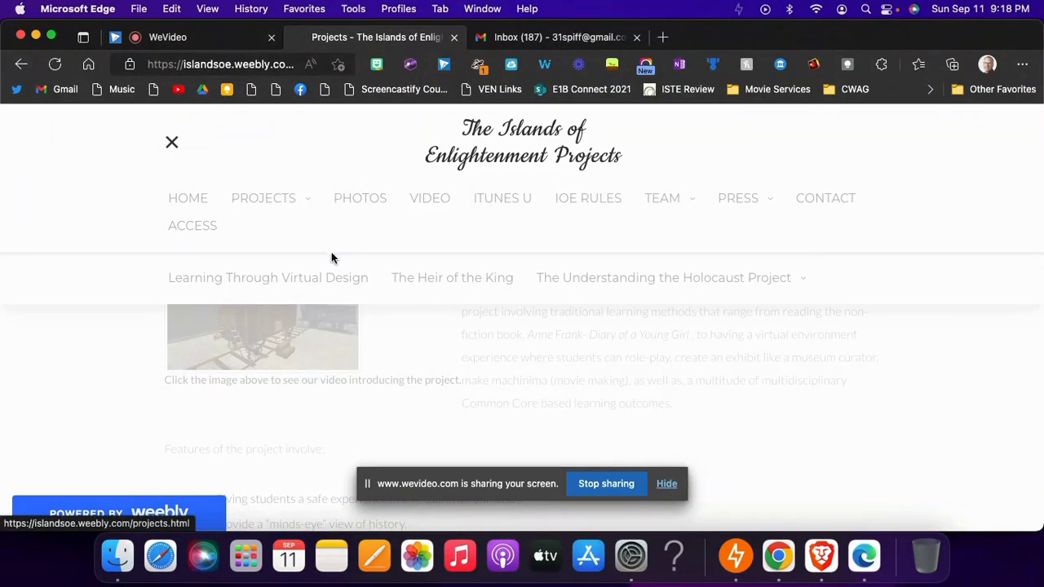
click(441, 278)
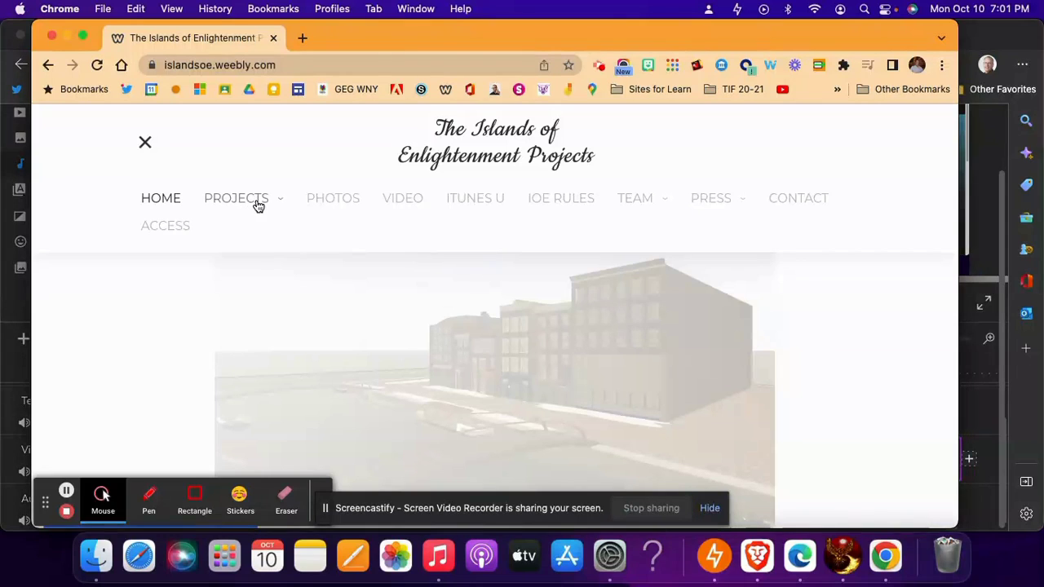
Step: Open Learning by Virtual Design from the PROJECTS submenu and scroll through the new Wix site
click(258, 204)
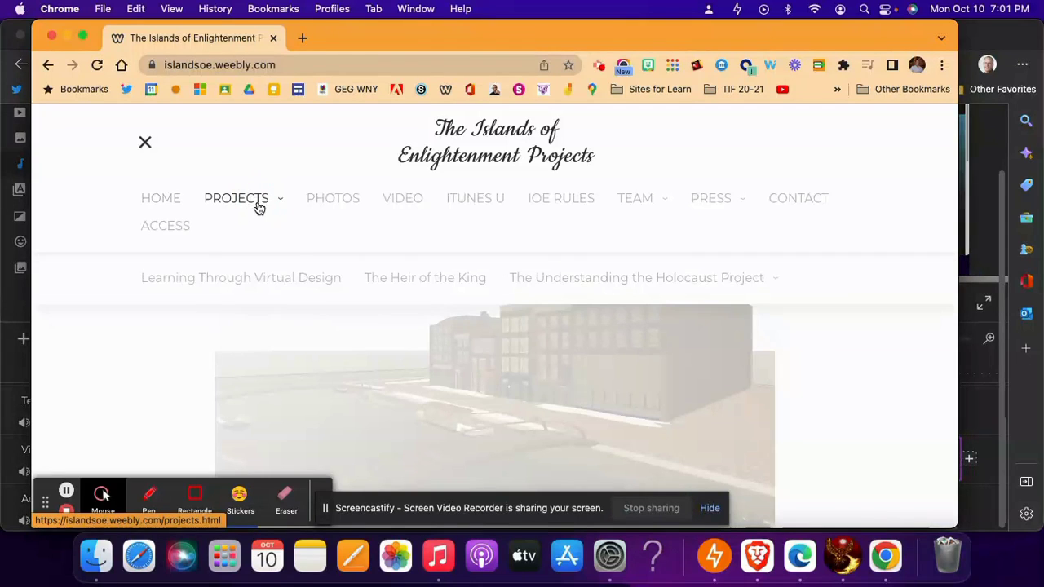
click(278, 278)
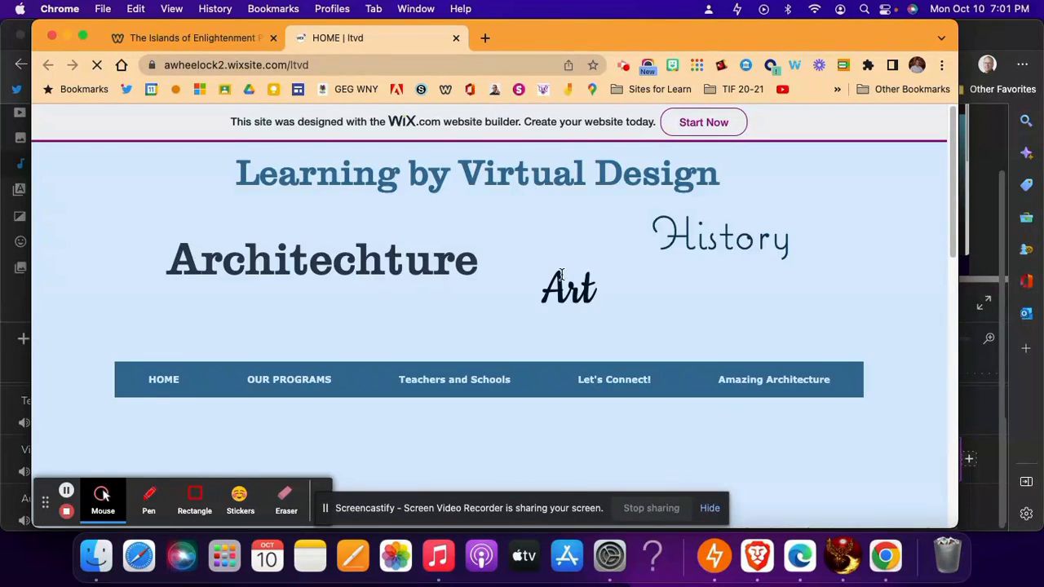
drag(953, 235, 956, 396)
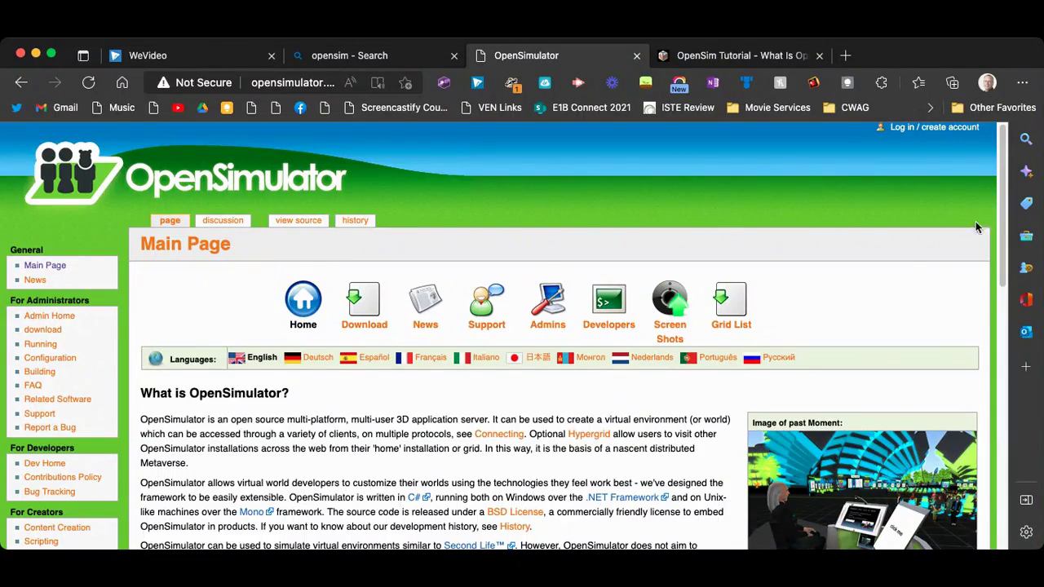
drag(1003, 228, 1025, 209)
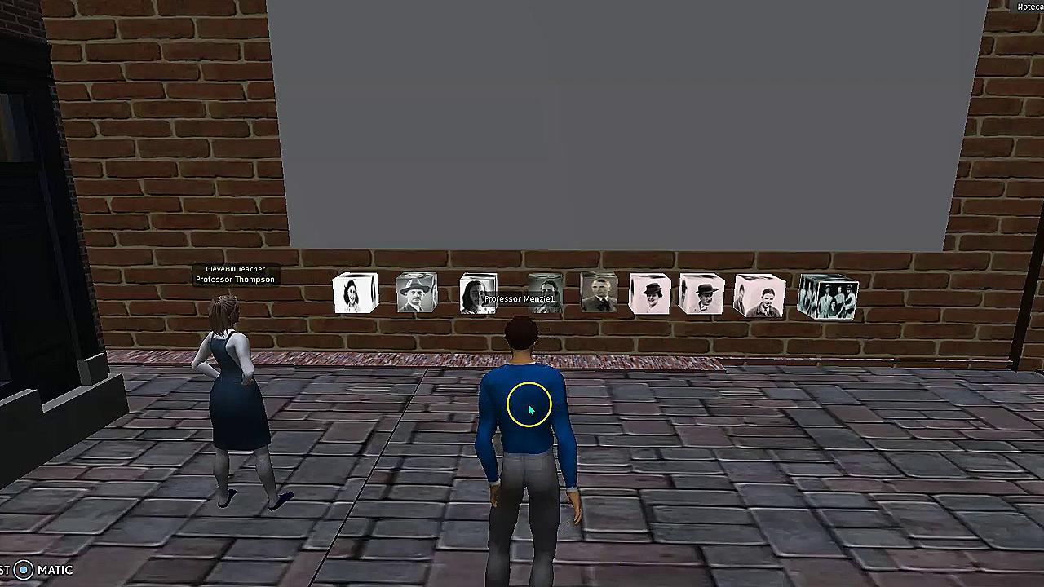
Step: Turn and walk the avatar over to the photo-cube wall
key(Left)
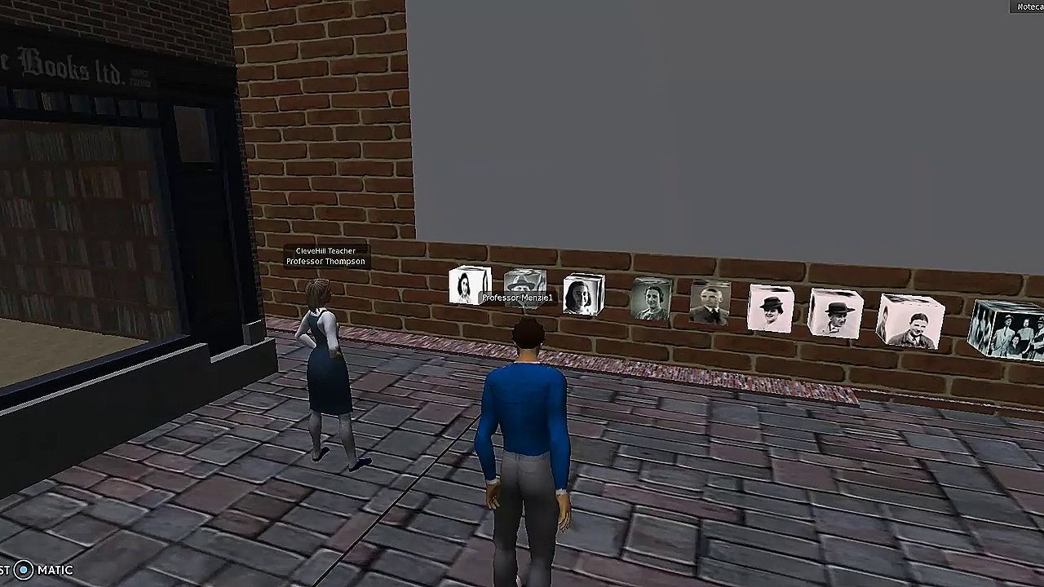
key(Right)
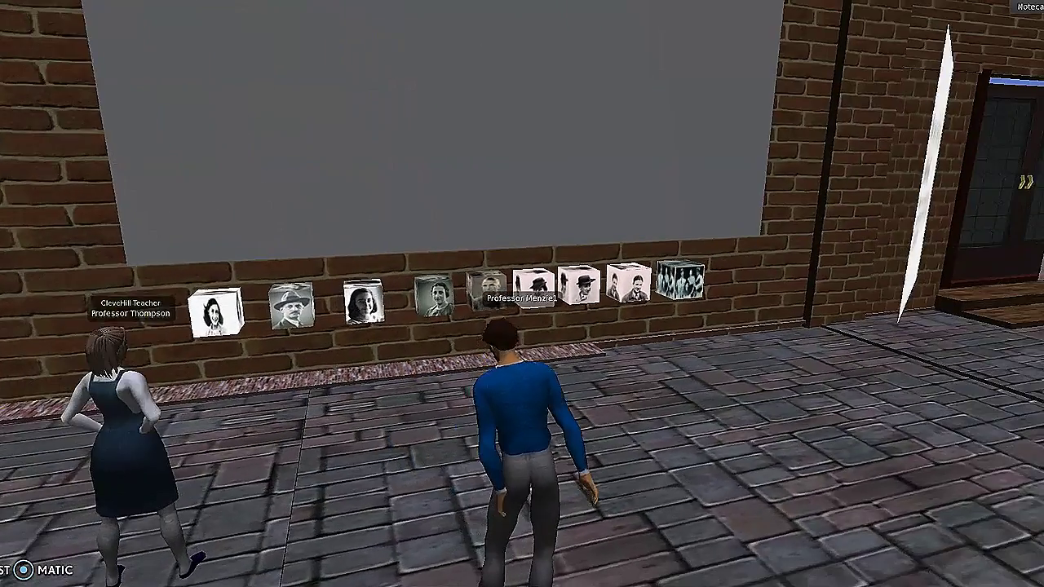
key(Up)
key(Left)
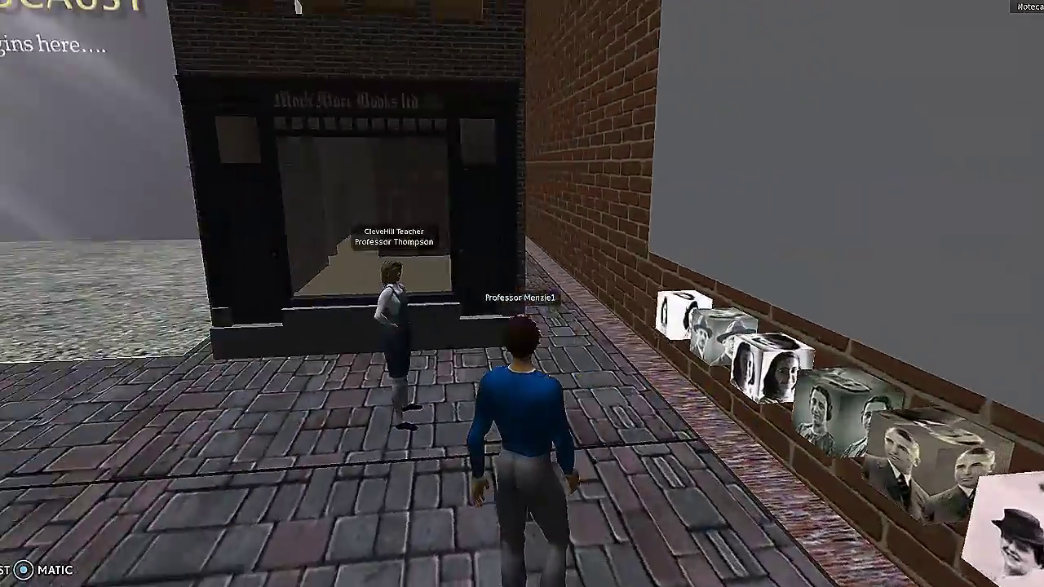
key(Left)
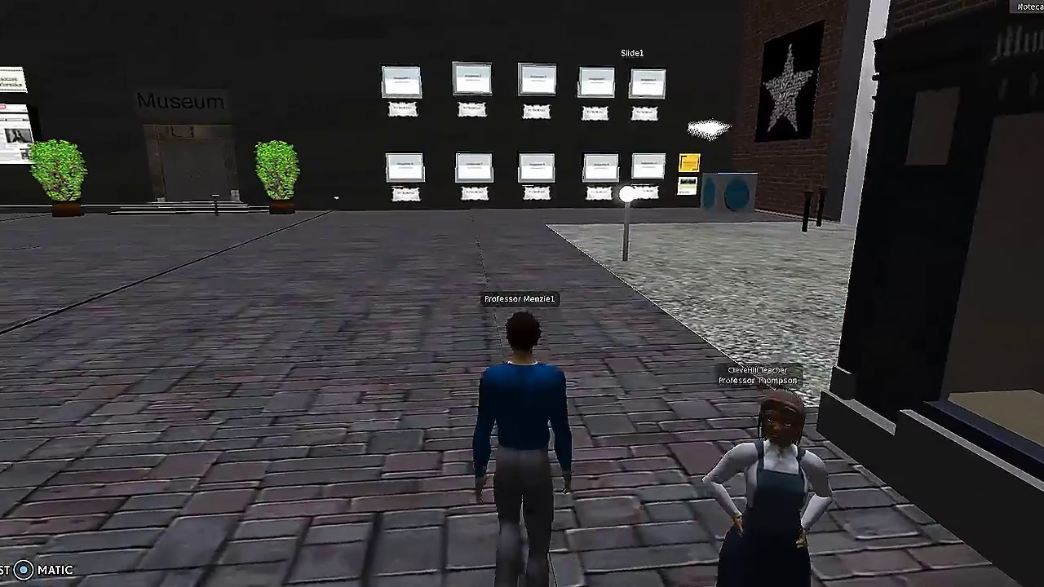
key(Left)
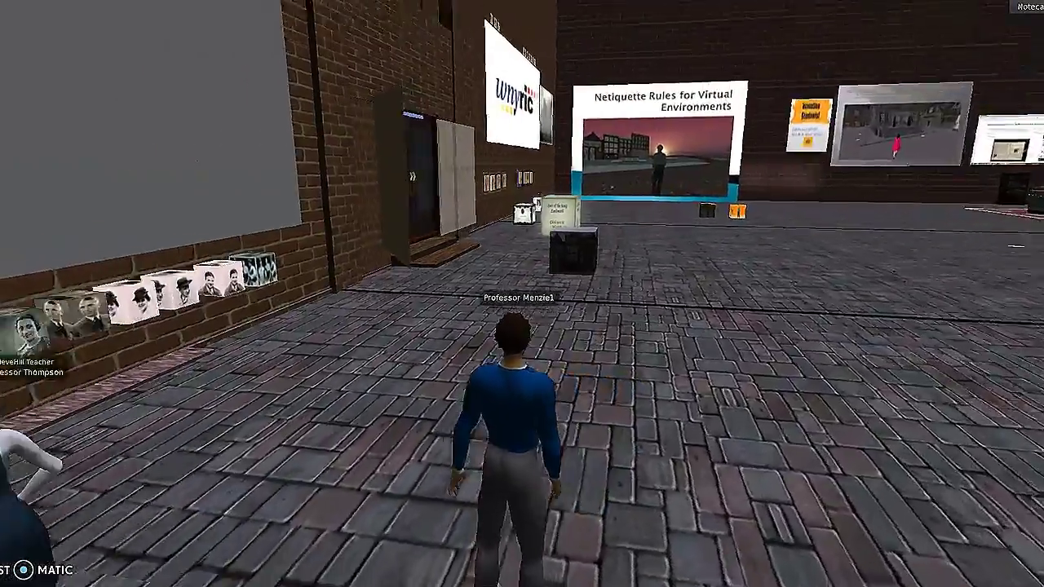
key(Left)
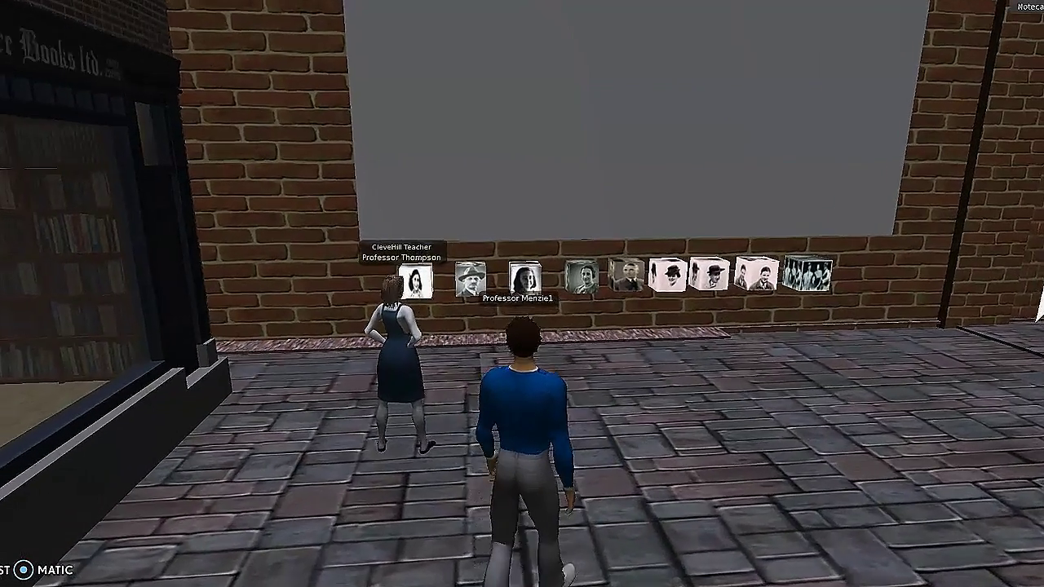
key(Up)
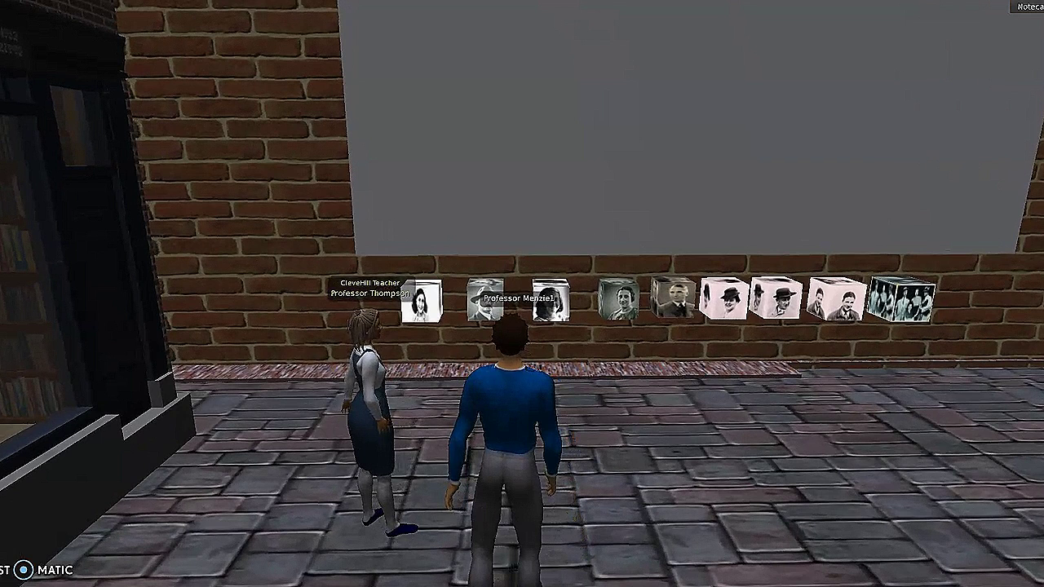
Step: Step up to the cubes and touch the Otto Frank cube to receive its notecard
click(445, 377)
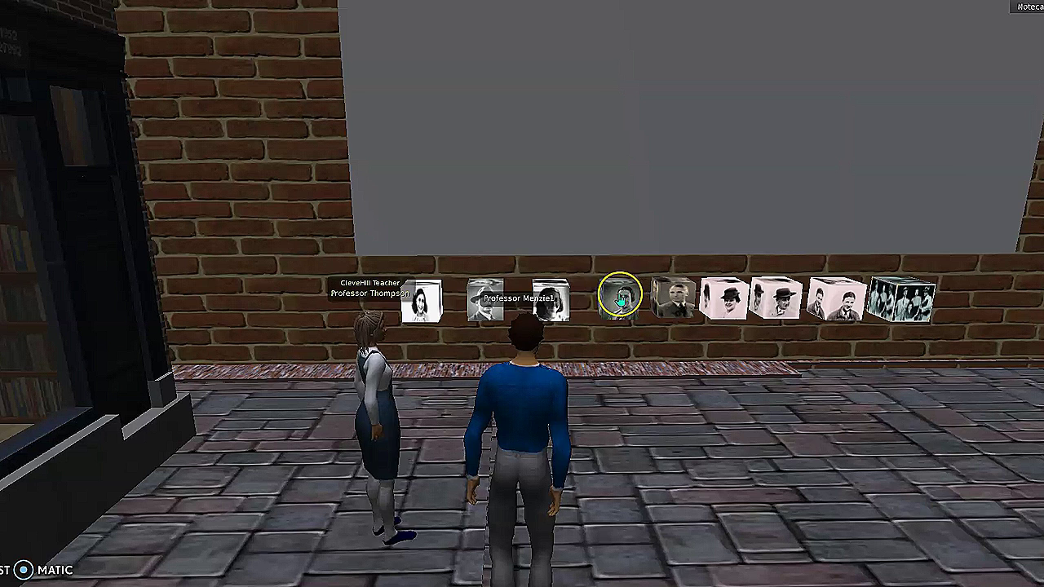
click(480, 308)
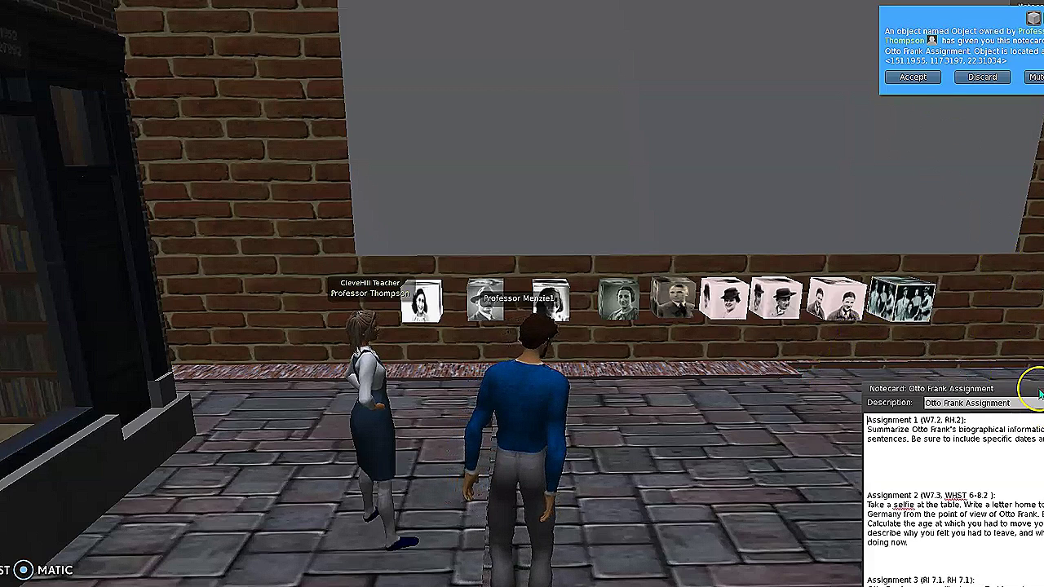
Step: Move the Otto Frank Assignment notecard higher, read its assignments, and accept the notecard offer
drag(1036, 394, 1025, 187)
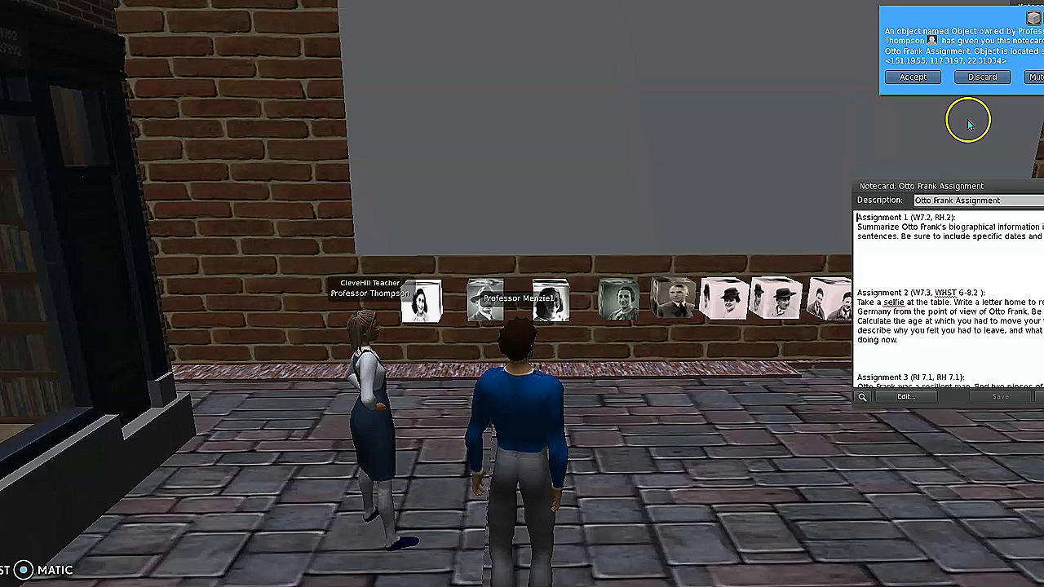
click(865, 254)
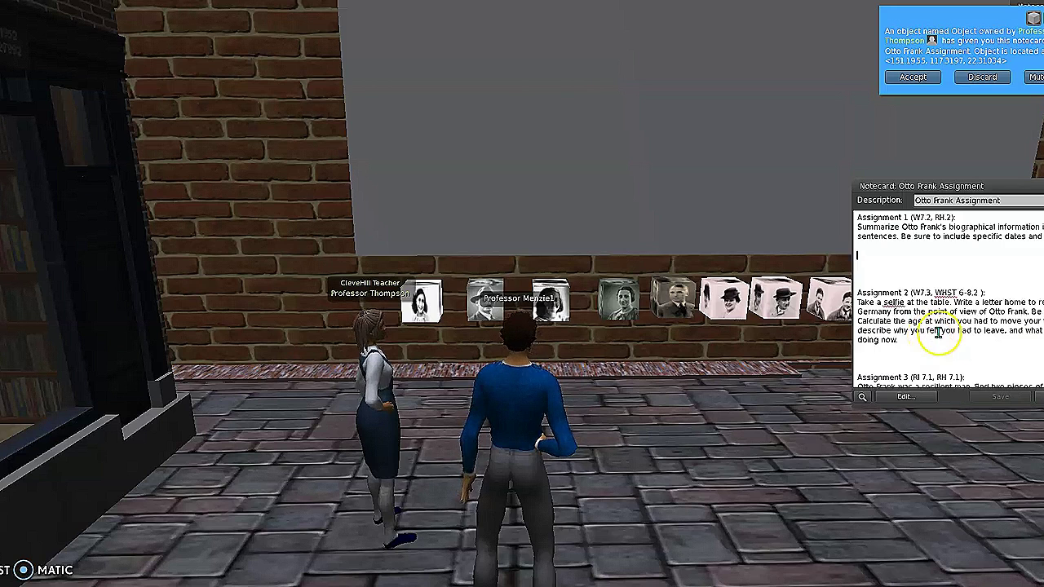
scroll(946, 332, down, 1)
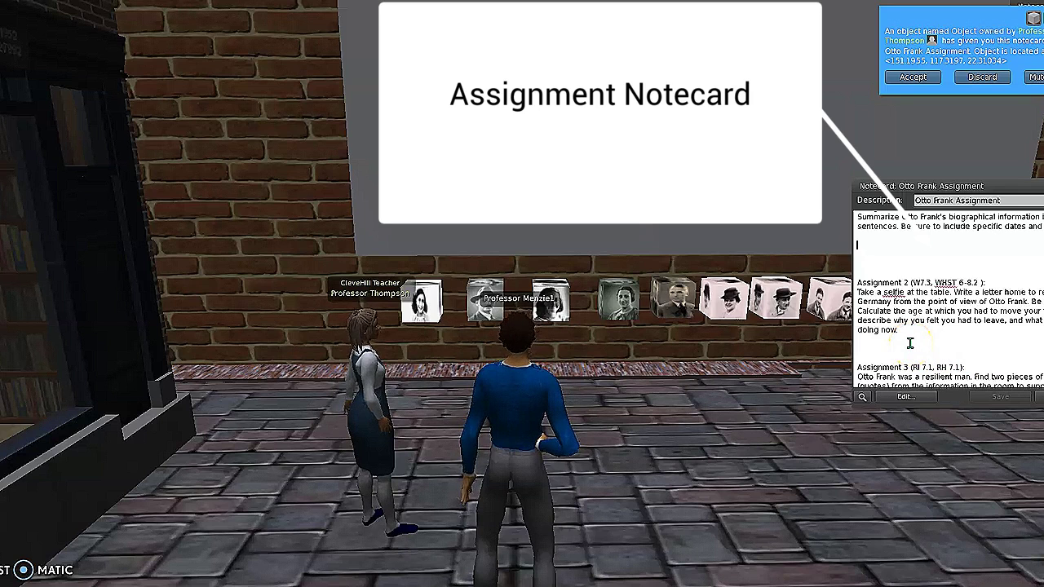
click(898, 459)
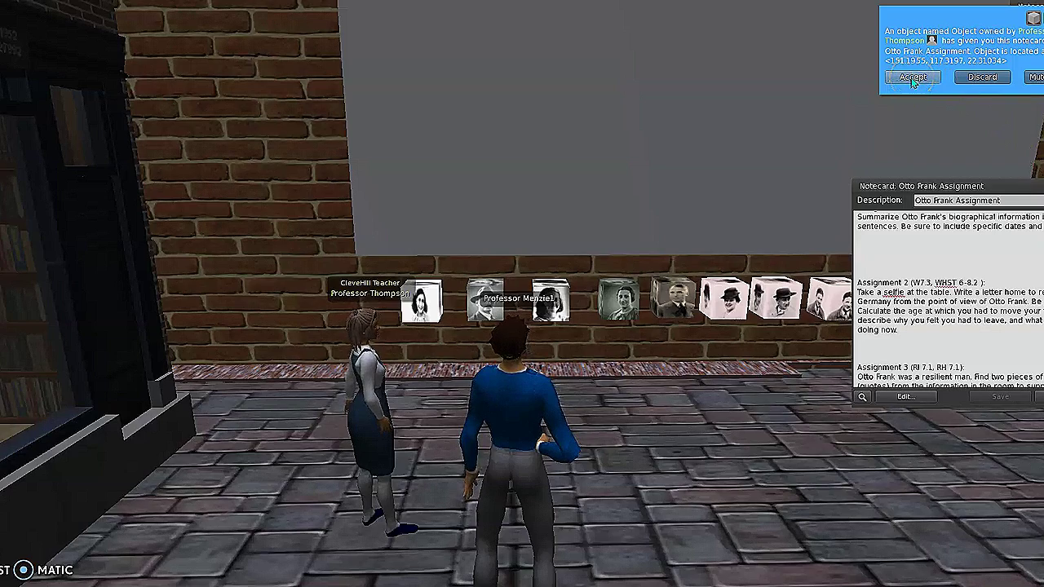
click(913, 76)
Step: Turn the avatar around and walk toward the Museum entrance
key(Left)
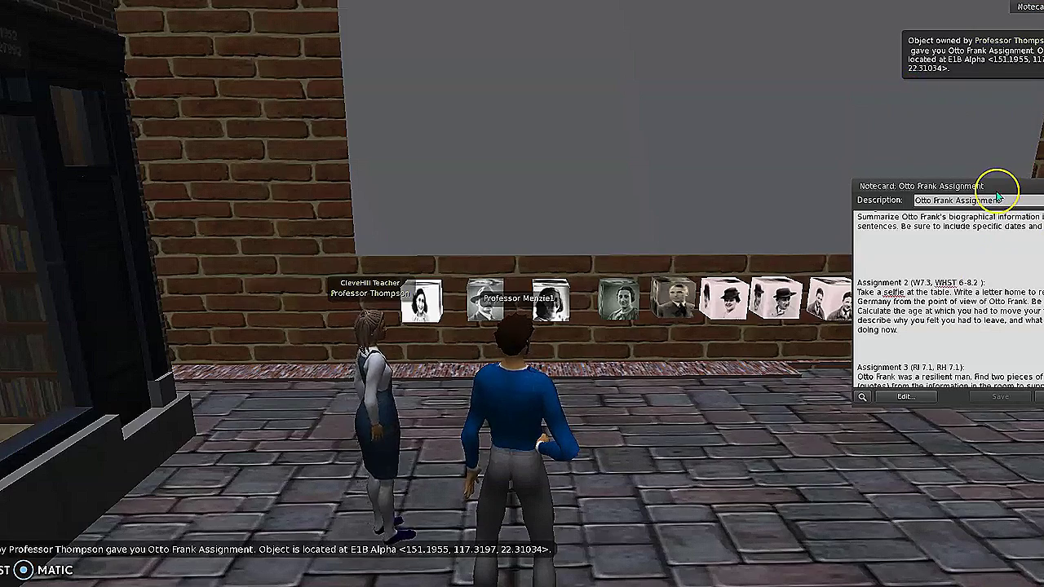
key(Left)
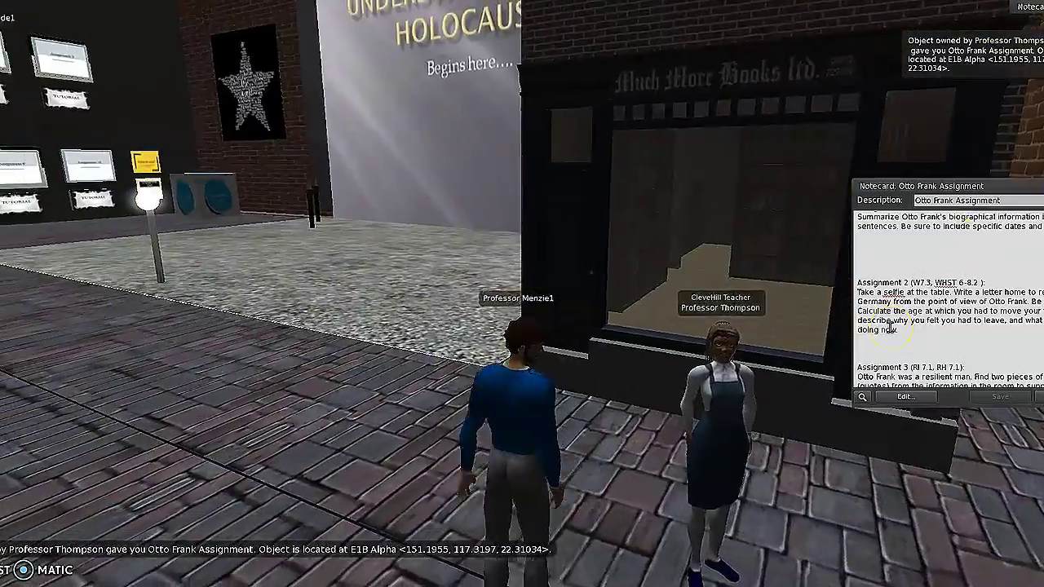
key(Left)
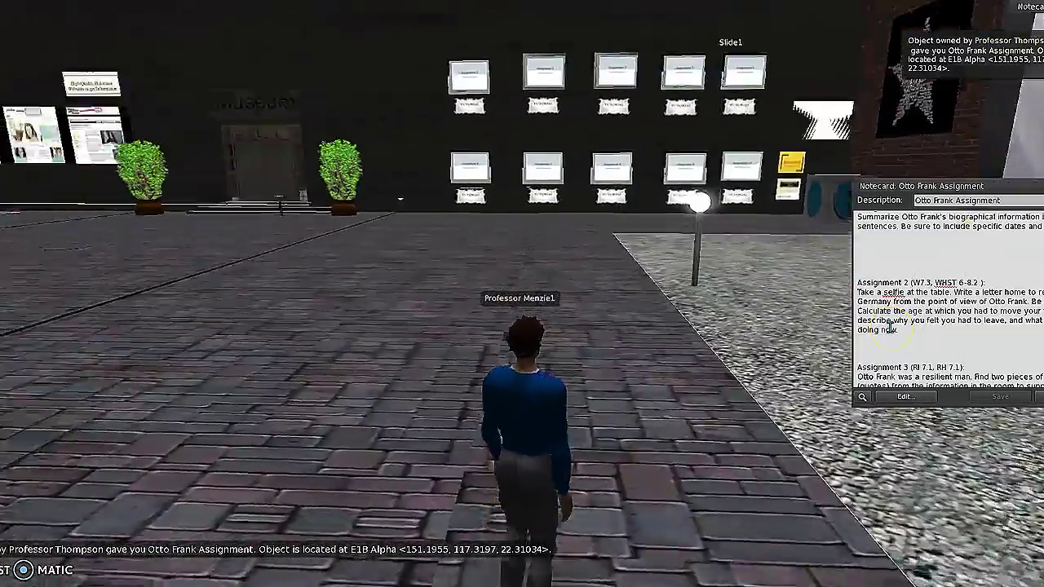
key(Left)
key(Up)
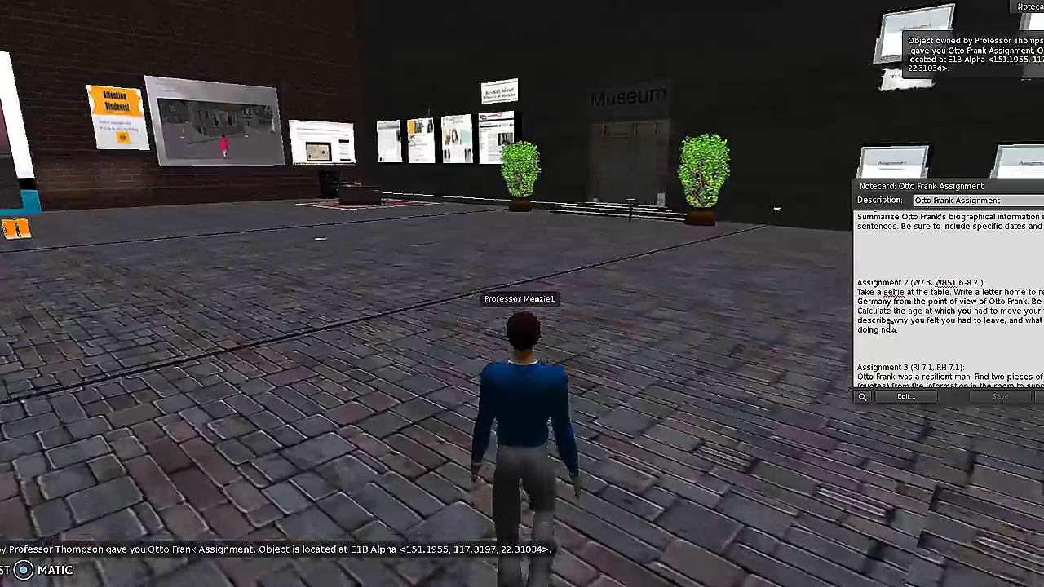
key(Up)
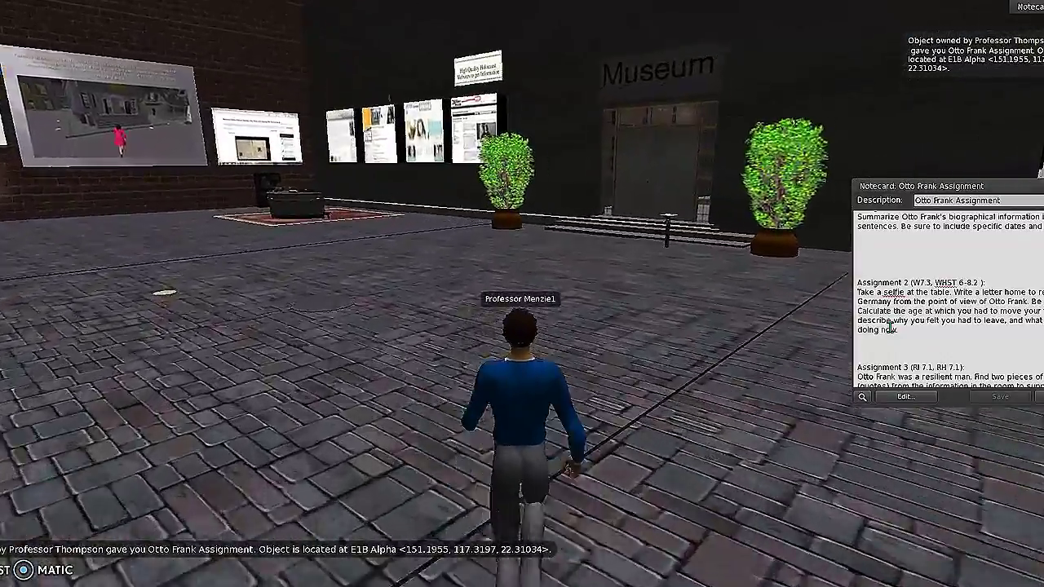
key(Right)
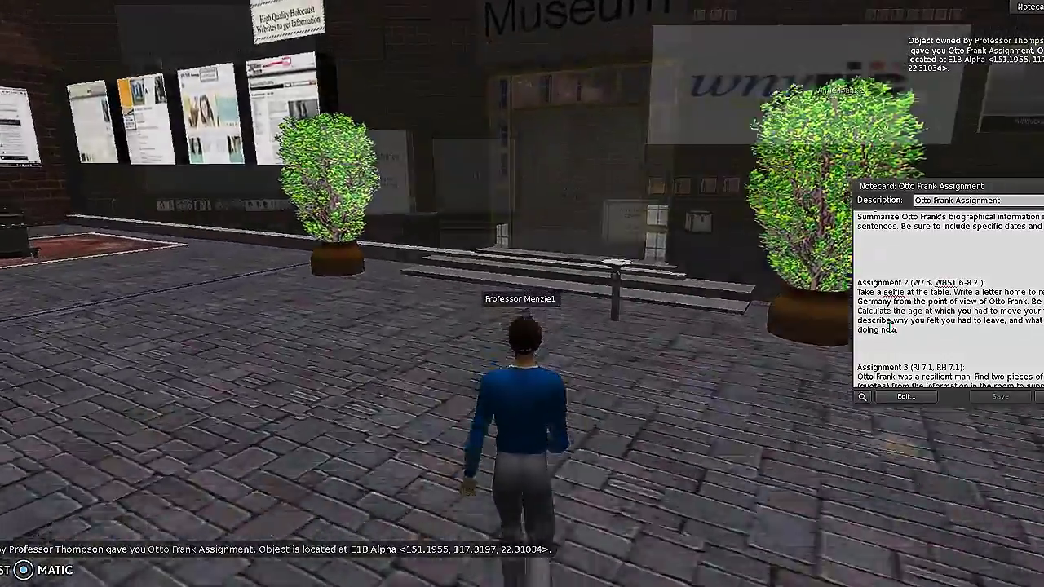
key(Up)
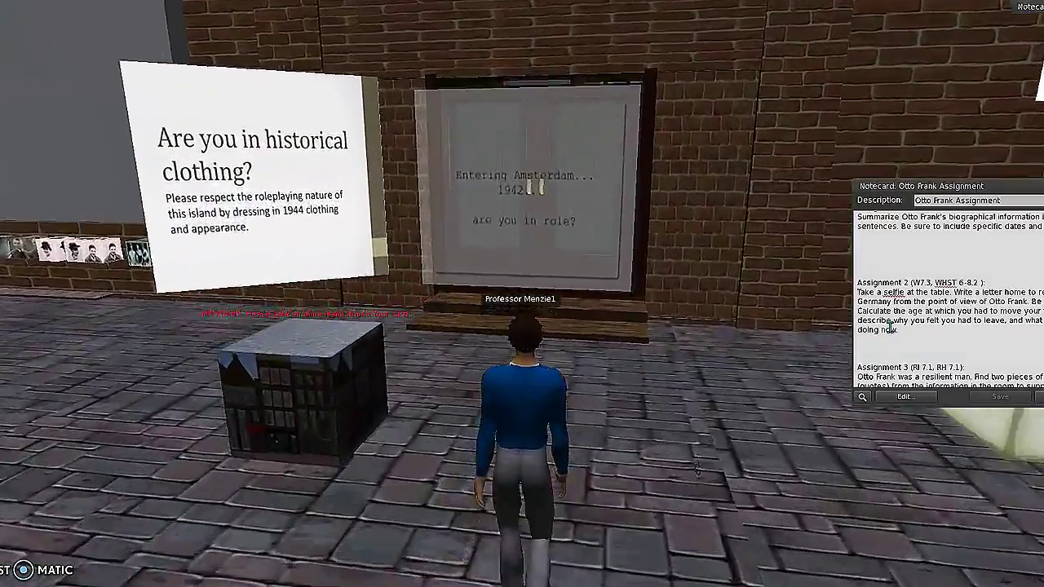
Step: Walk through the Entering Amsterdam doorway, across the square, and turn to face the Frank portrait wall
key(Up)
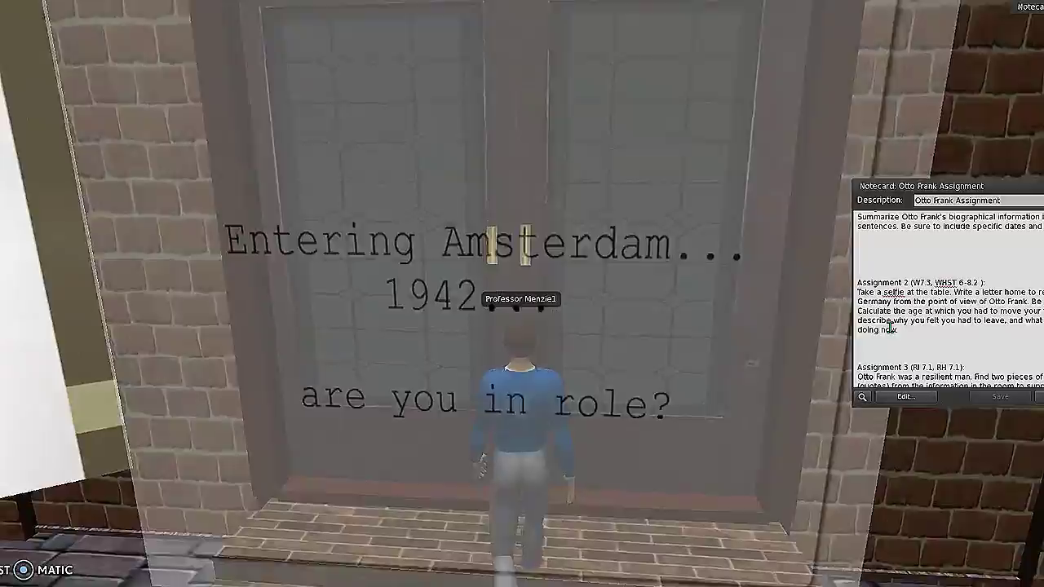
key(Up)
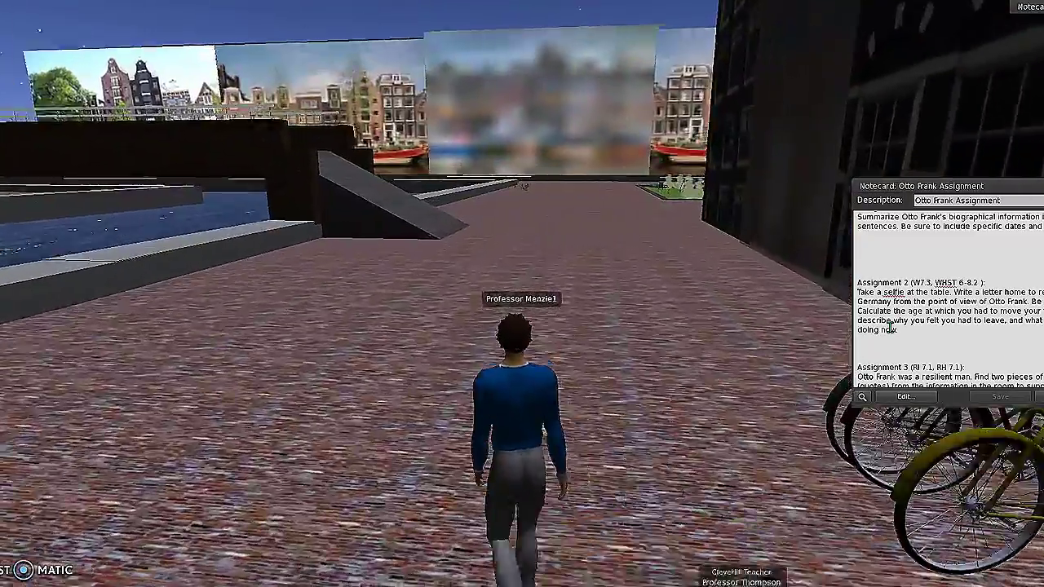
key(Up)
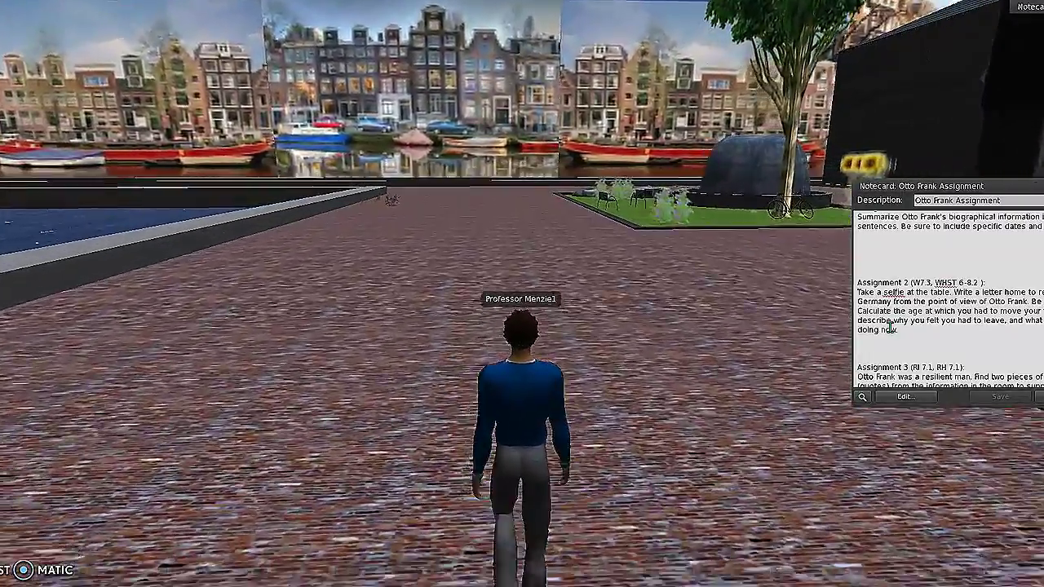
key(Up)
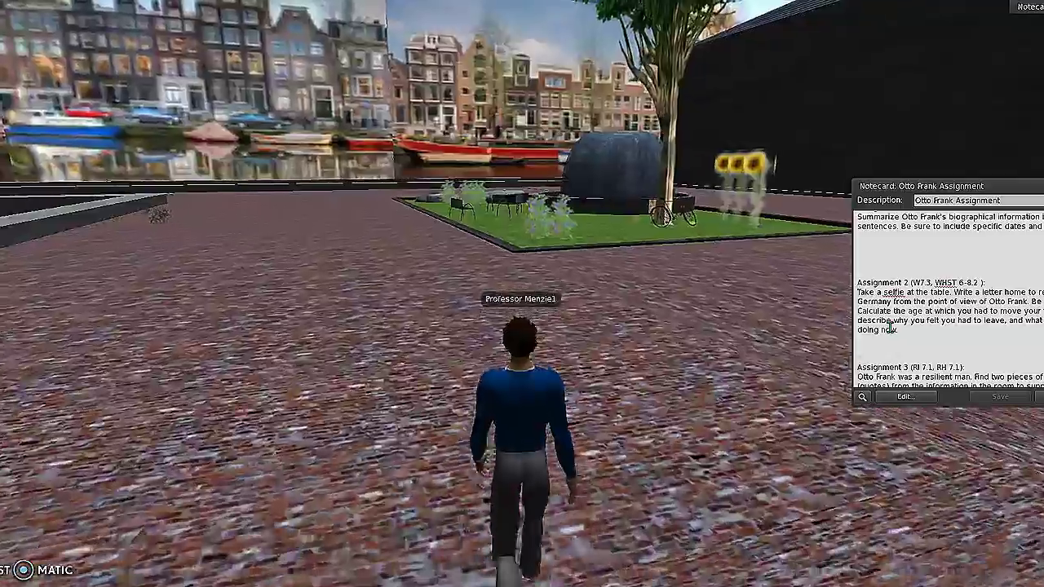
key(Right)
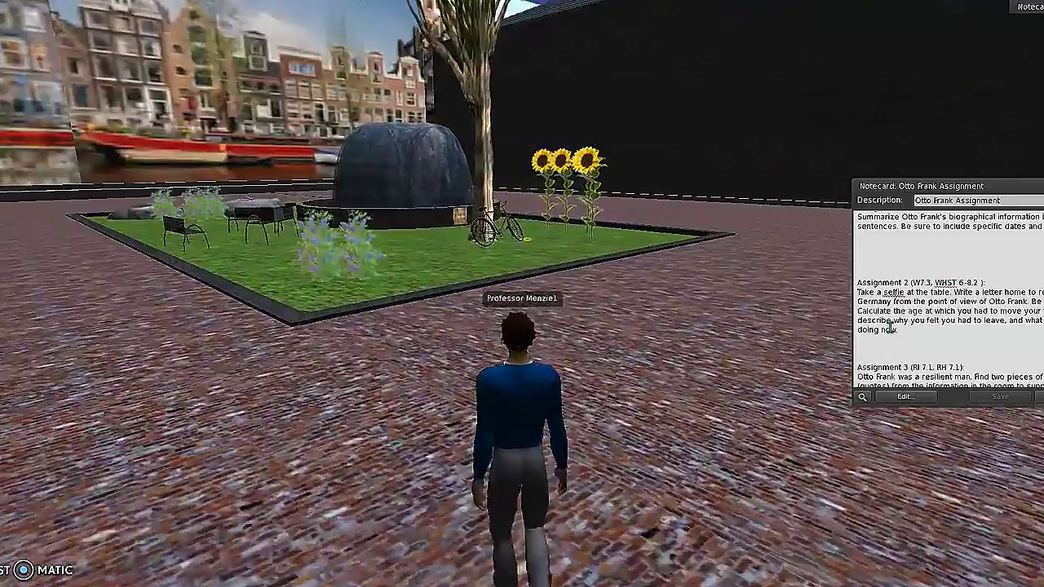
key(Right)
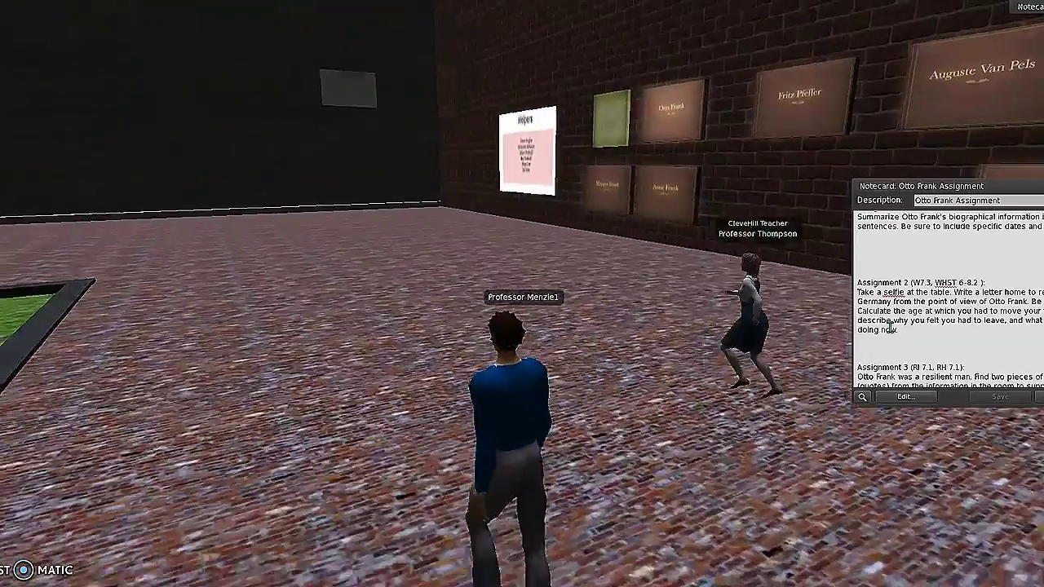
key(Right)
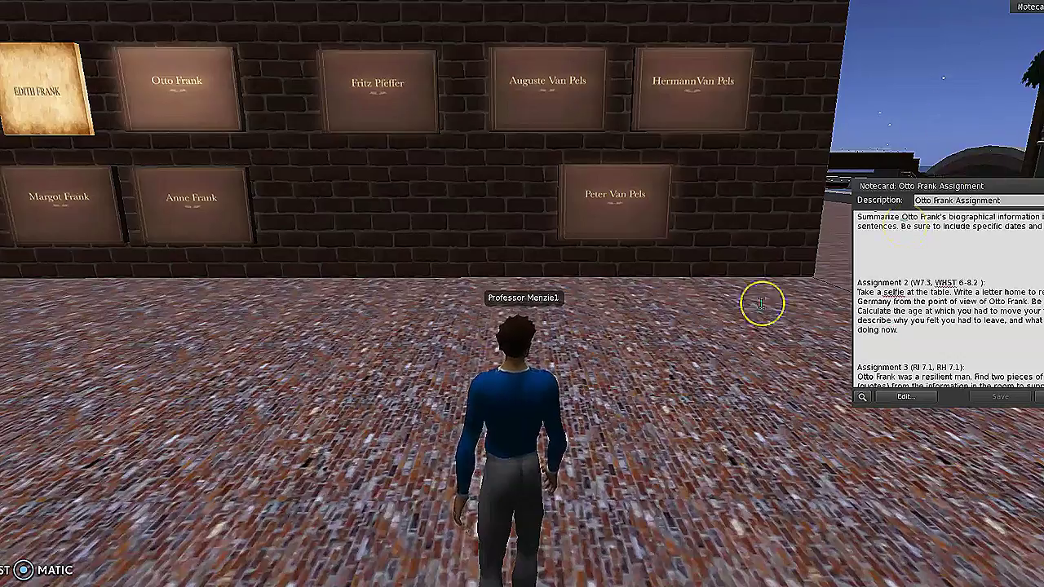
Step: Walk toward the Helpers board, then turn back to face the portrait wall
click(716, 321)
key(Left)
key(Up)
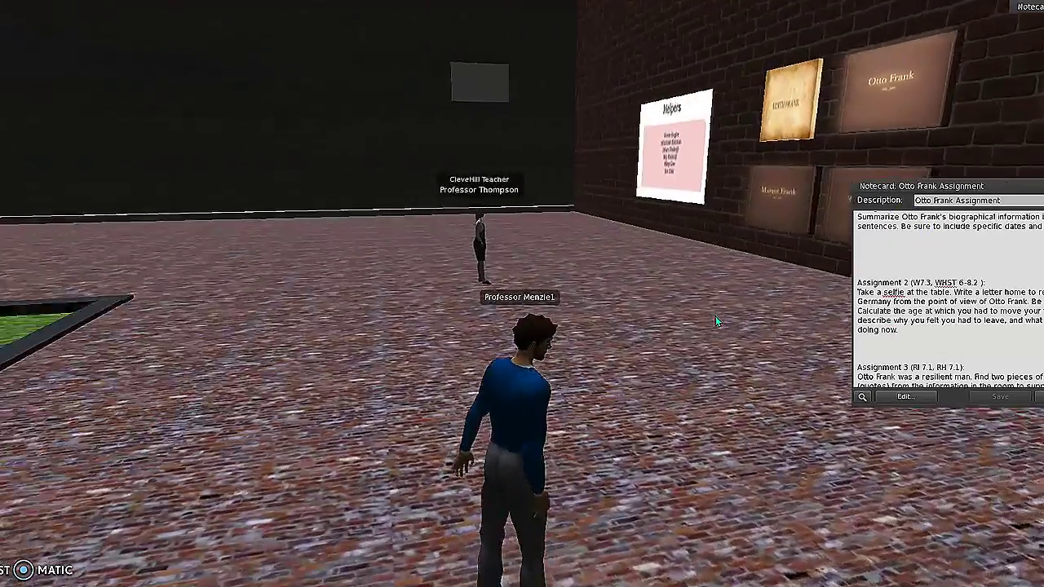
key(Right)
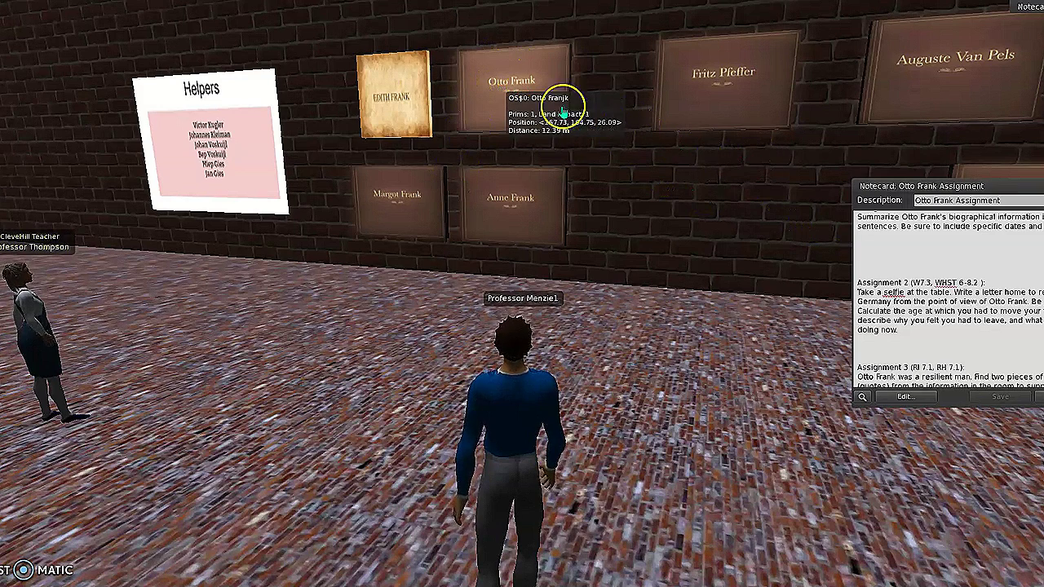
Step: Buy Otto Frank Texture 1 from the Otto Frank portrait's contents for OS$0
right_click(509, 79)
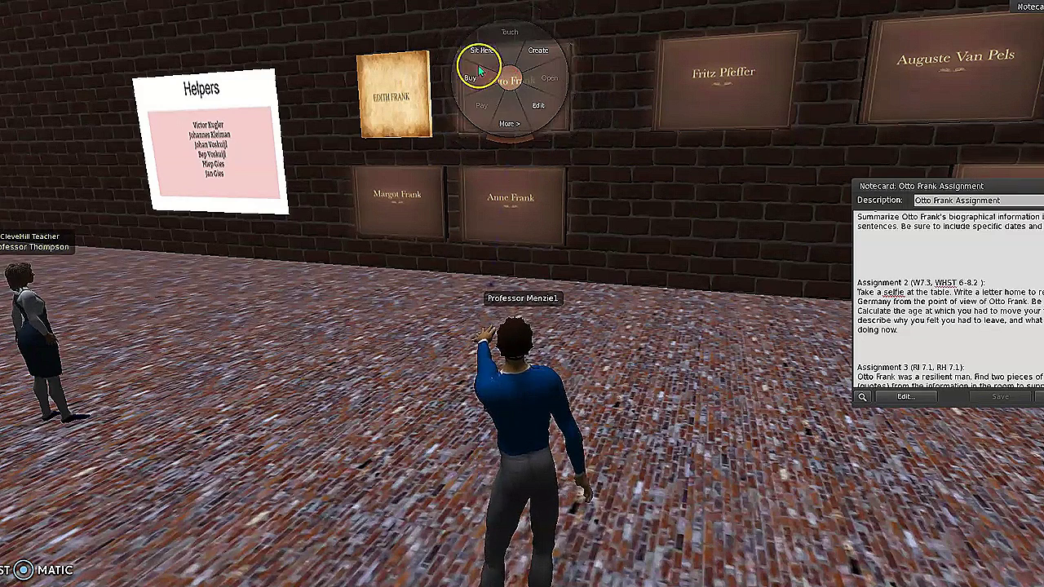
click(470, 86)
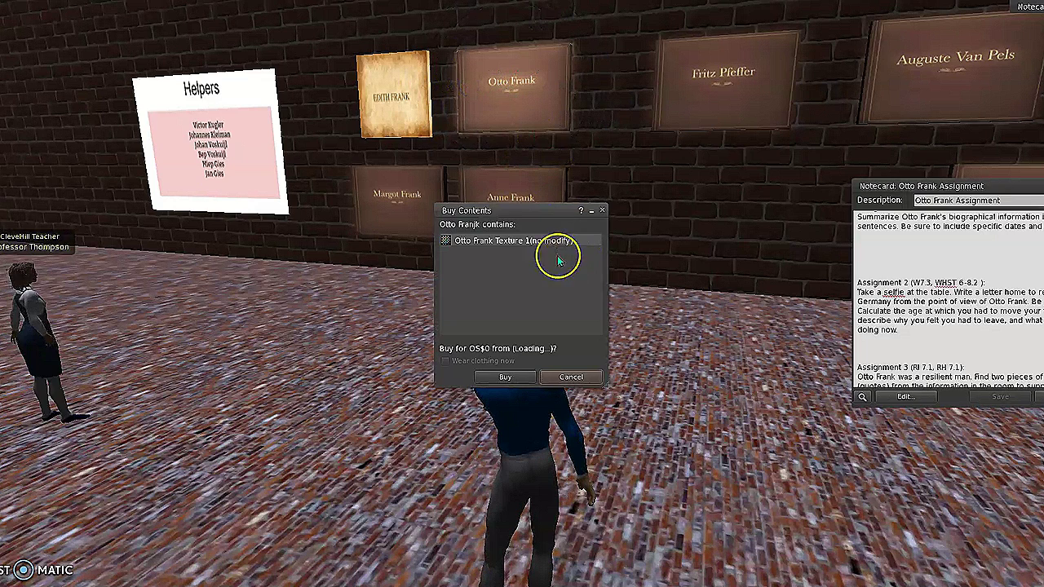
click(506, 239)
click(505, 378)
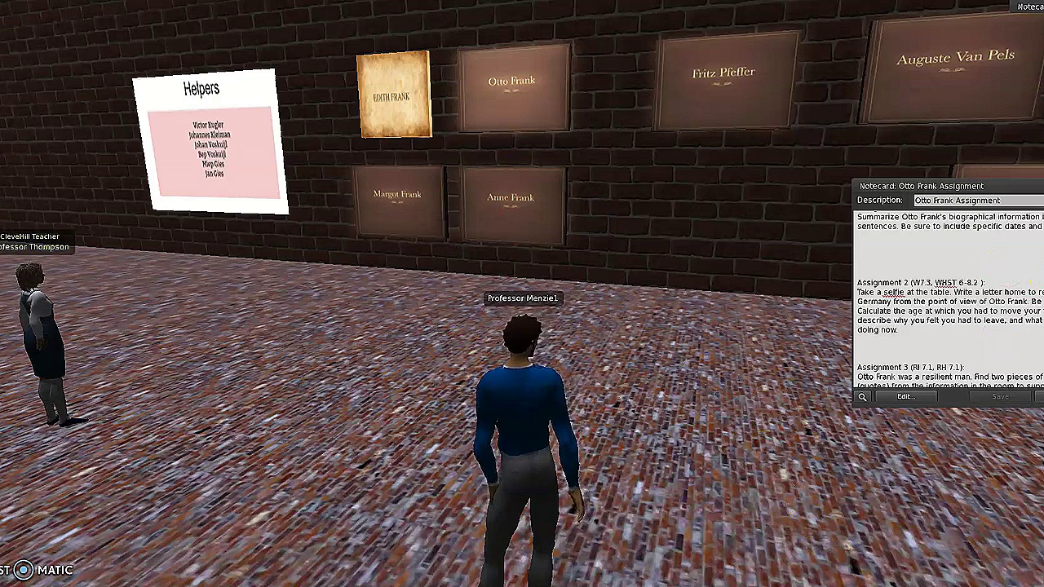
key(ctrl+i)
Step: Scroll the inventory and switch it to the Recent items view
scroll(998, 261, down, 3)
scroll(998, 257, down, 2)
click(1004, 210)
scroll(1004, 210, down, 4)
drag(1040, 222, 1041, 254)
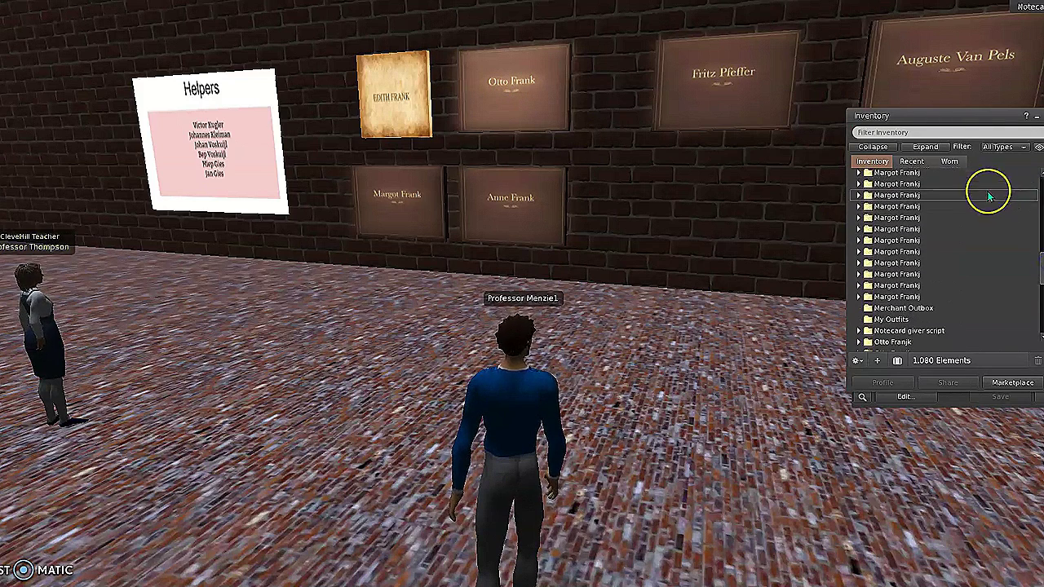
click(914, 161)
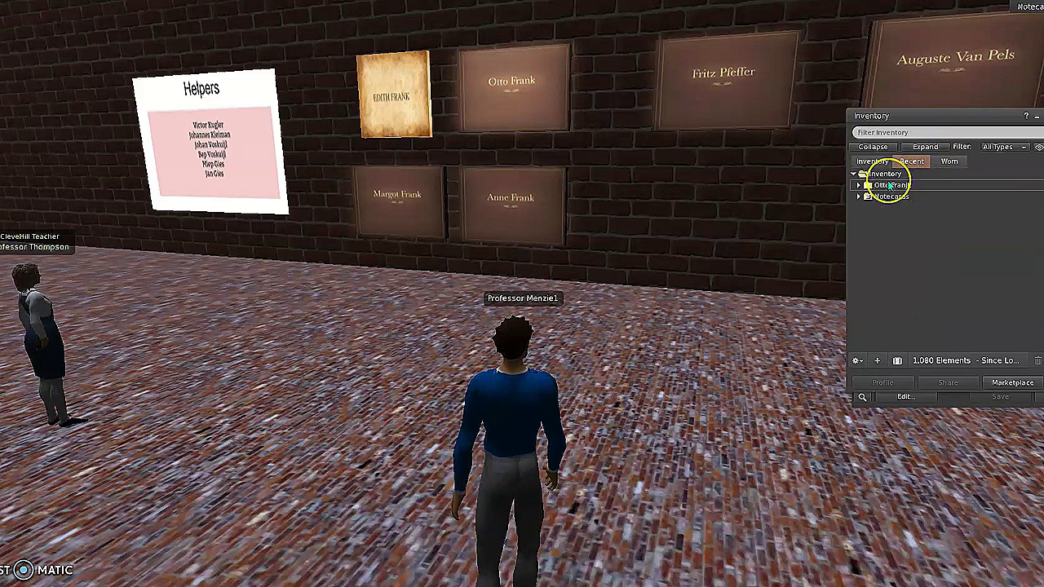
Step: Expand the Otto Frank folder and open a preview of Otto Frank Texture 1
double_click(889, 185)
double_click(898, 189)
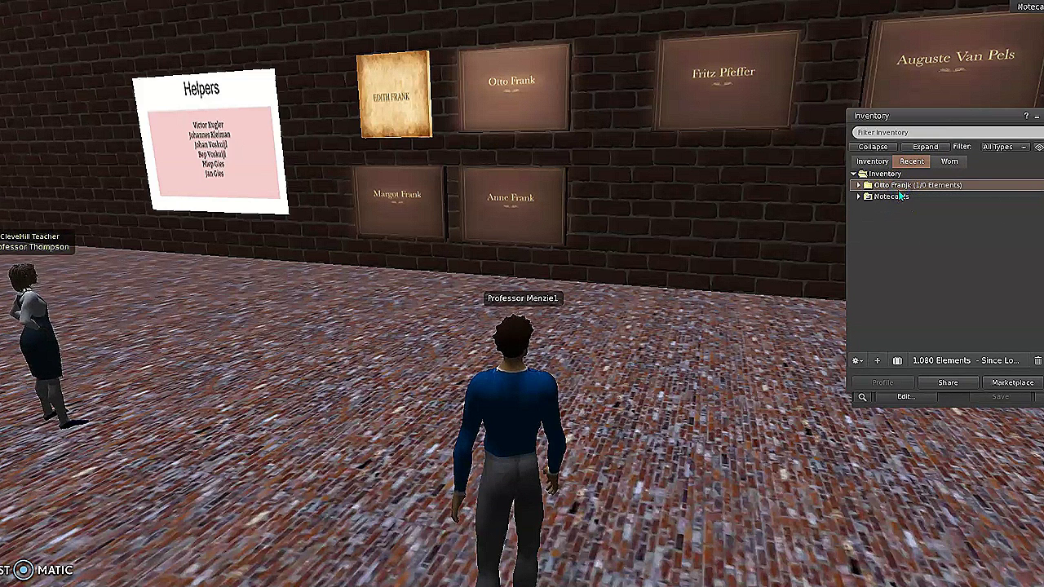
right_click(903, 188)
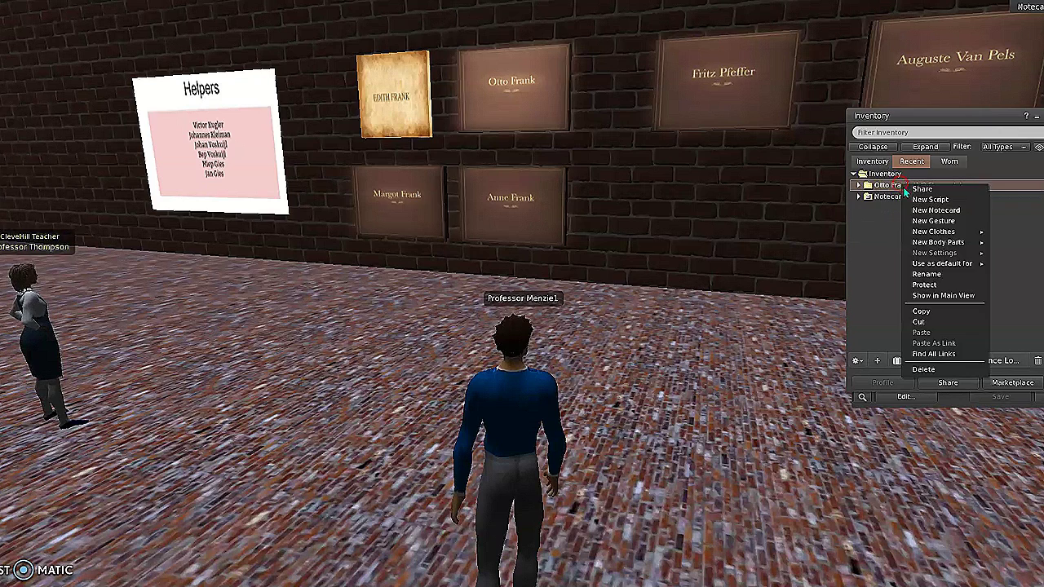
double_click(887, 187)
click(886, 197)
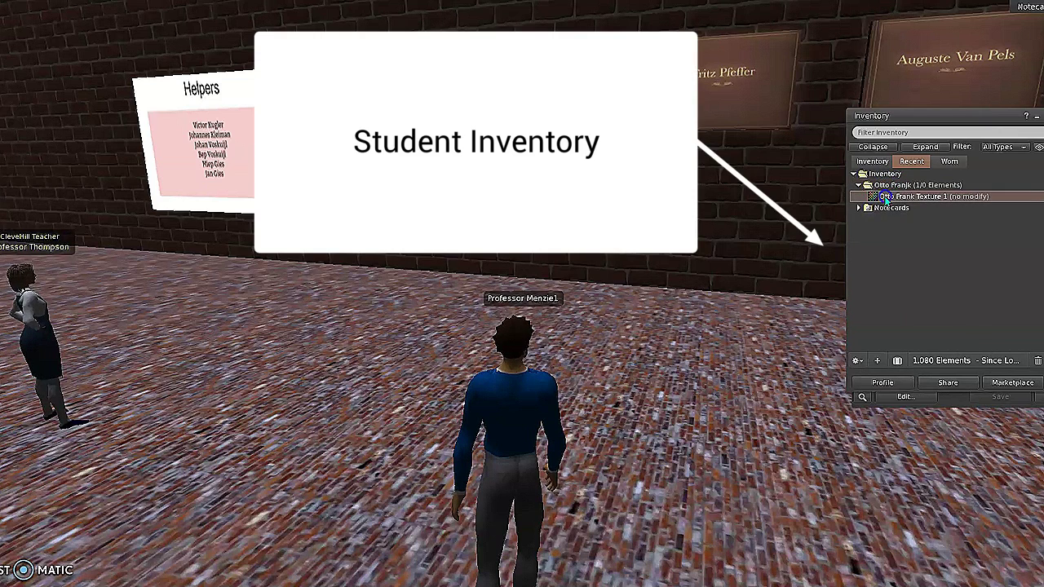
double_click(886, 197)
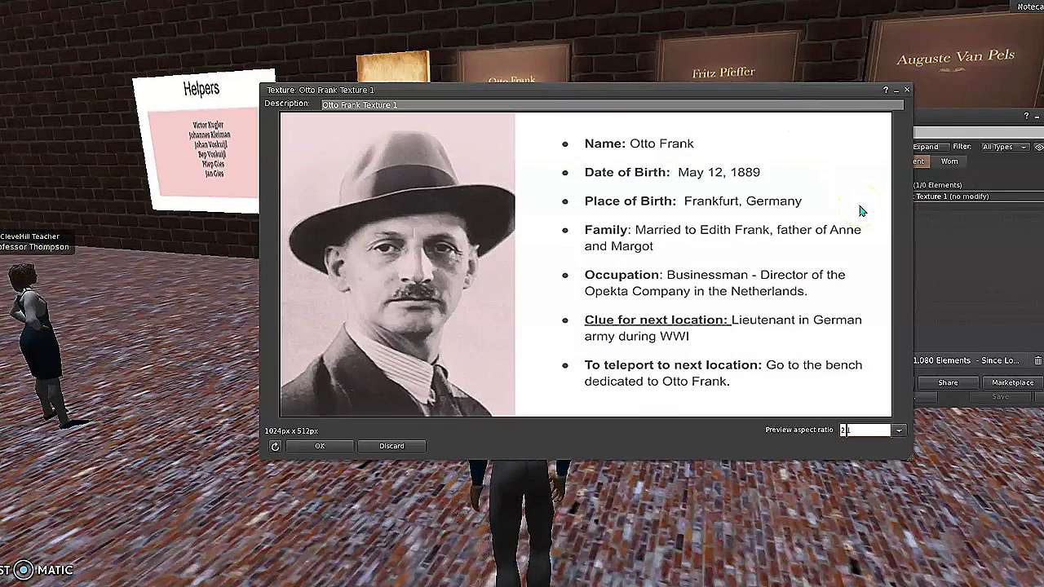
Step: Move the texture preview and inventory aside, then add a blank line in the assignment notecard
drag(710, 89, 430, 36)
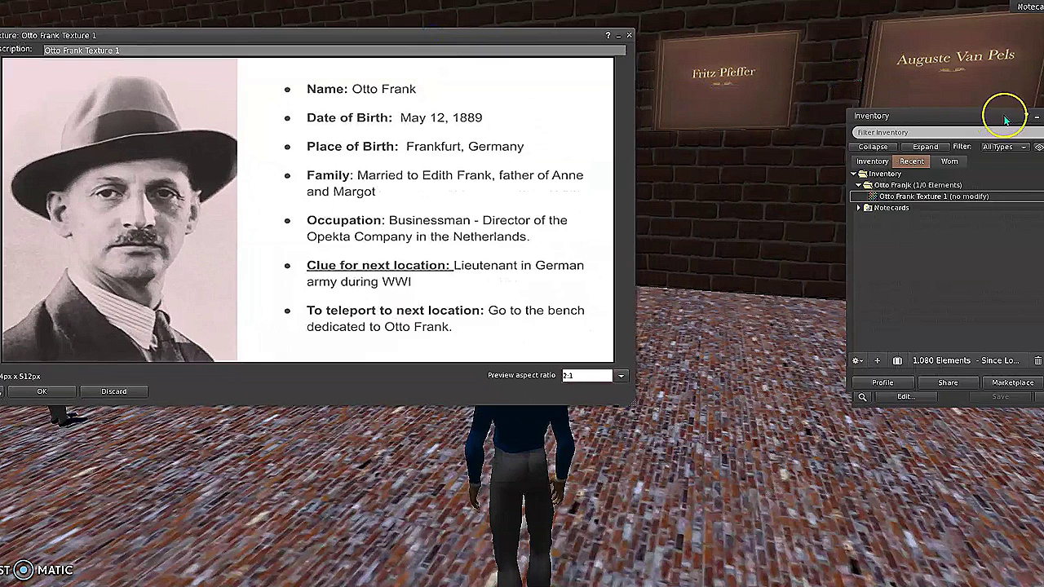
drag(1005, 110, 817, 43)
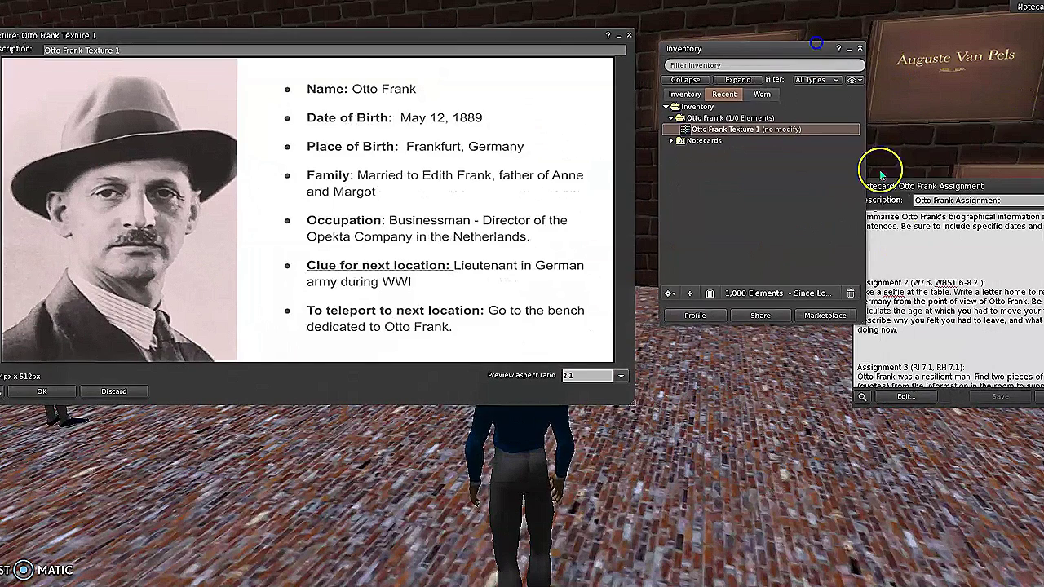
click(897, 231)
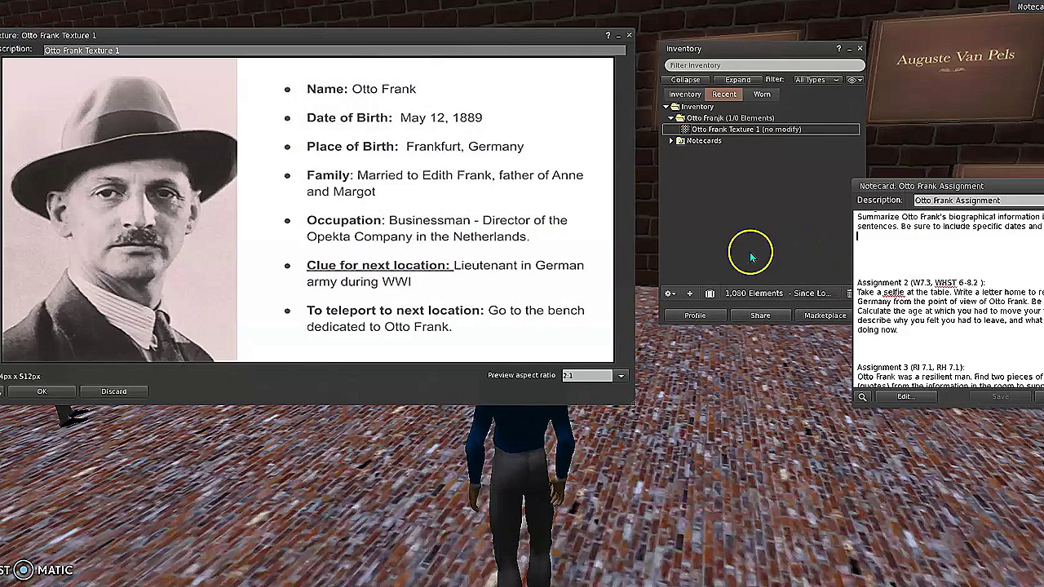
key(Return)
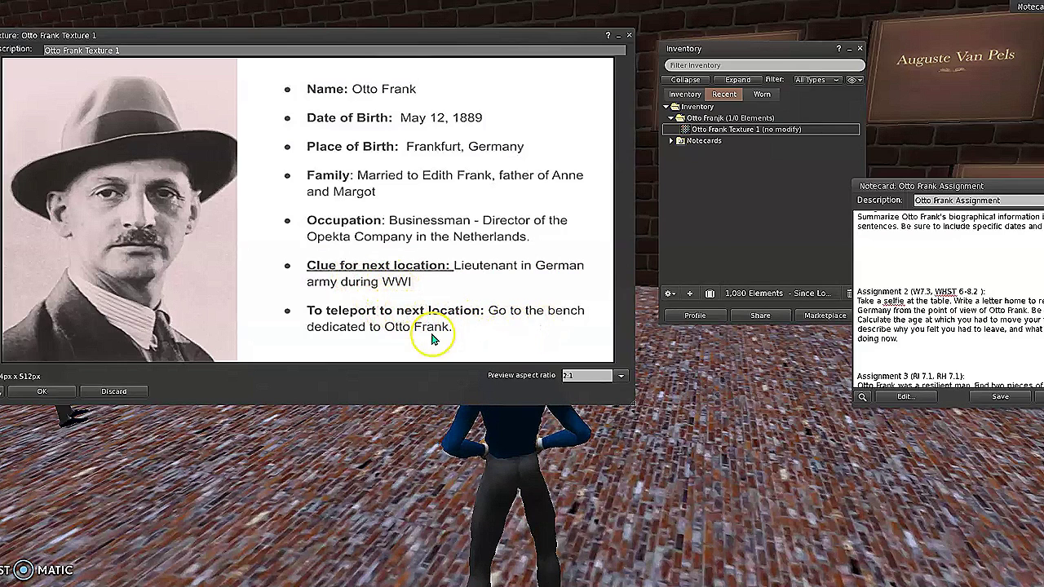
Step: Close the inventory and the Otto Frank Texture 1 preview, turning the avatar toward the canal
click(860, 48)
click(860, 49)
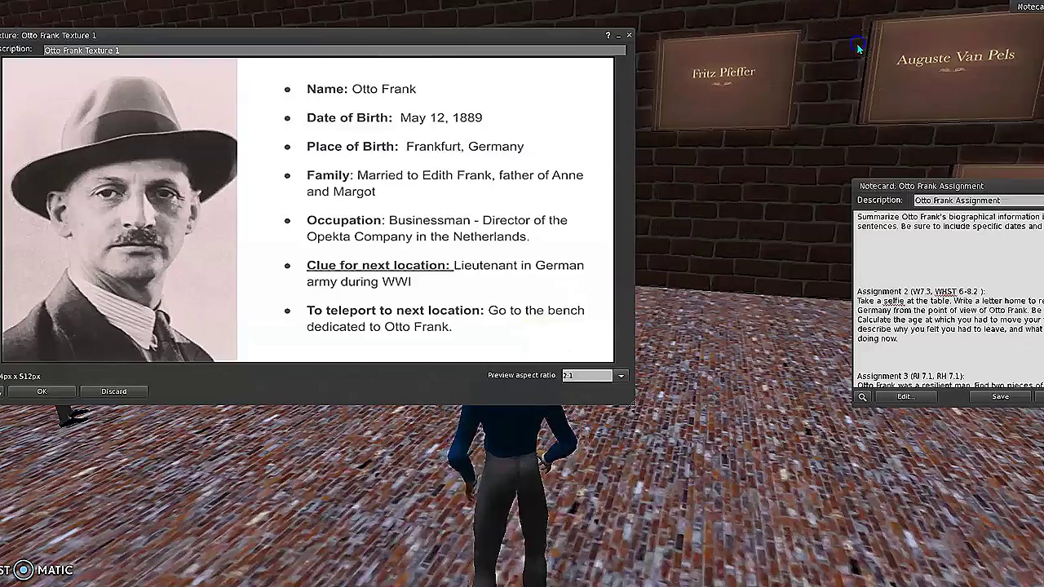
click(628, 36)
key(Left)
Step: Walk to the canal-side garden beside Otto's Bench and bring up the bench's pie menu
key(Left)
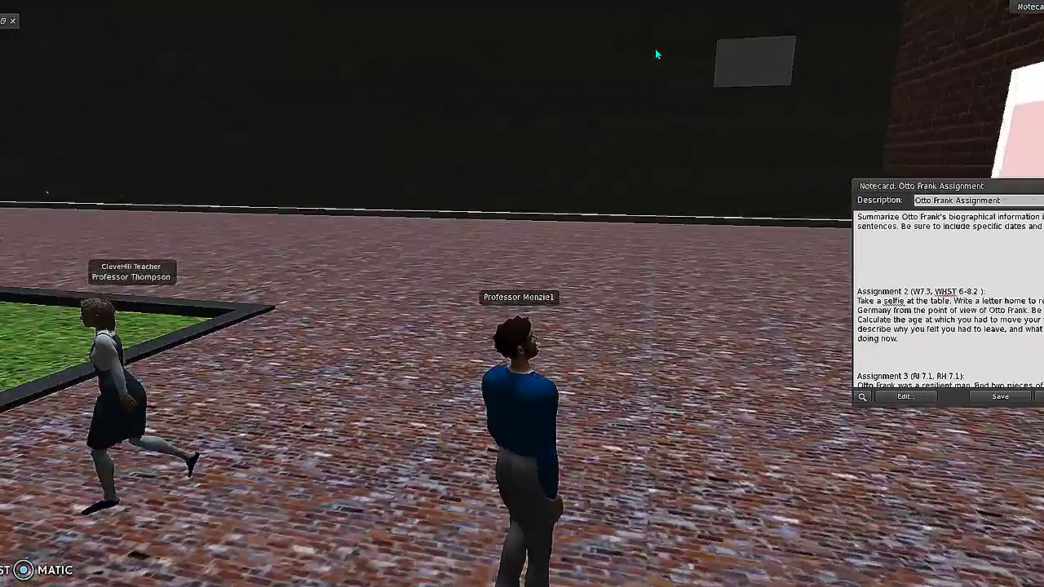
key(Left)
key(Up)
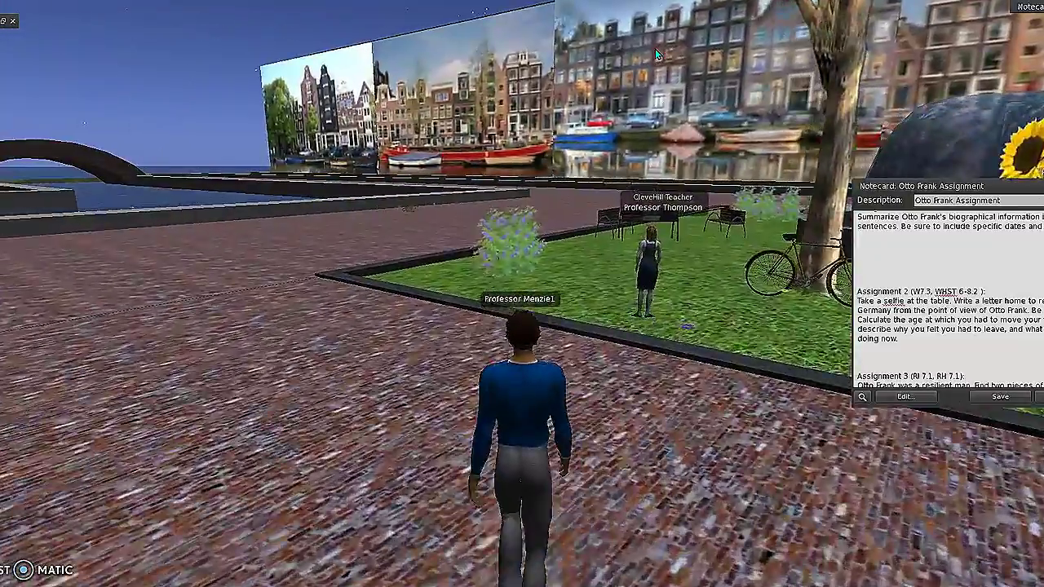
key(Left)
key(Up)
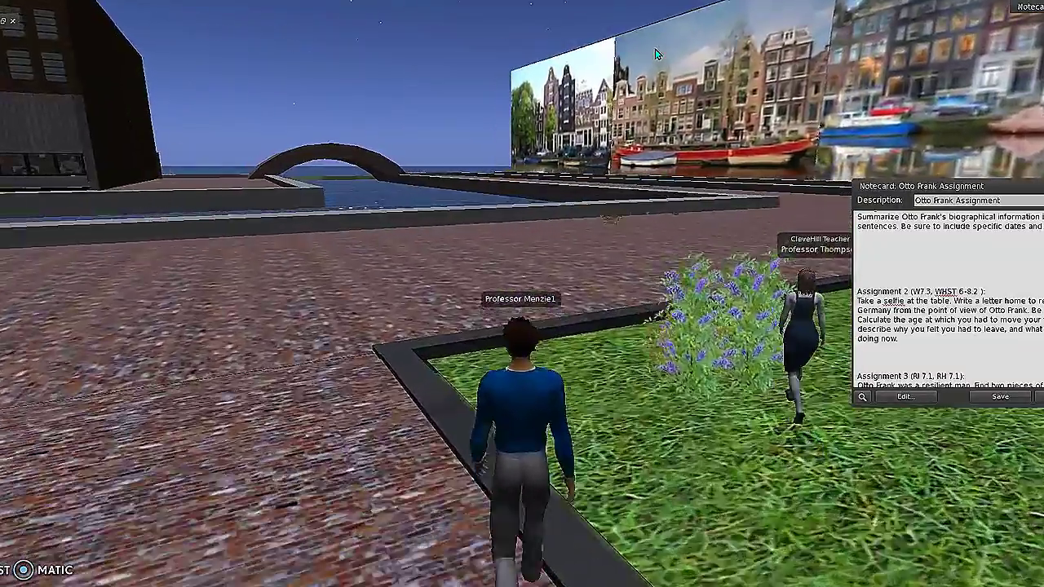
key(Right)
key(Up)
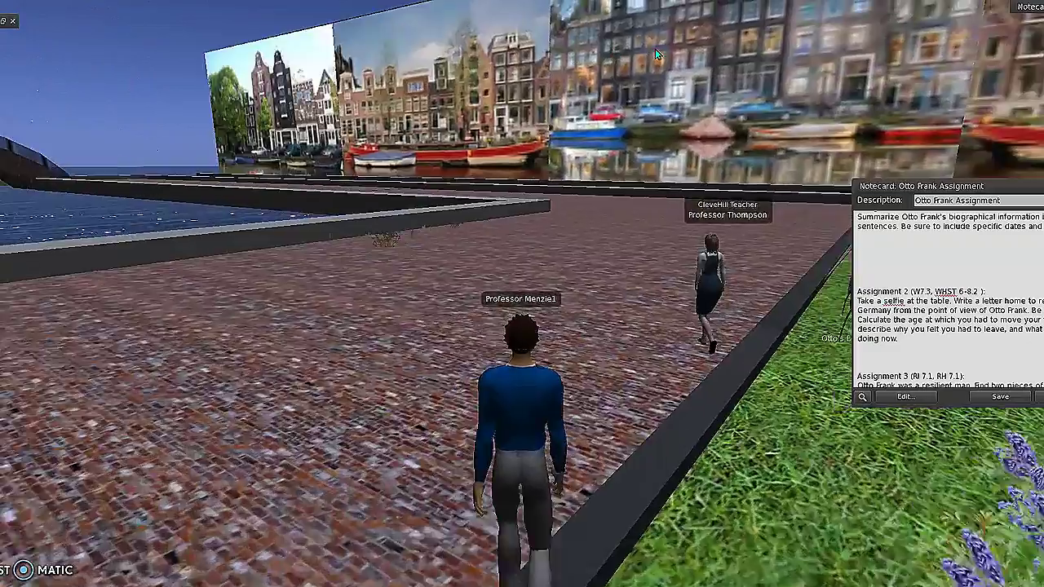
key(Right)
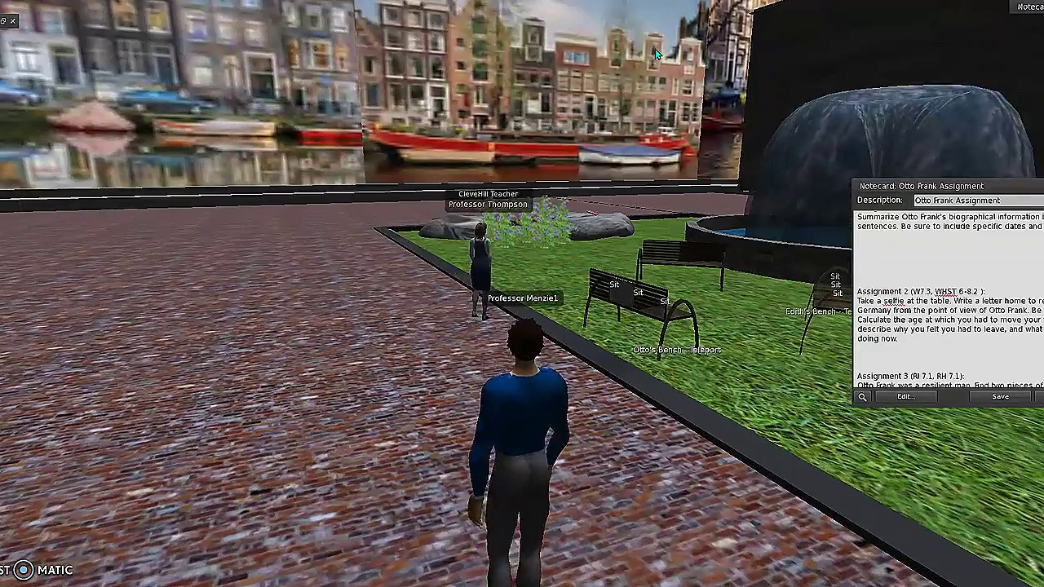
click(571, 339)
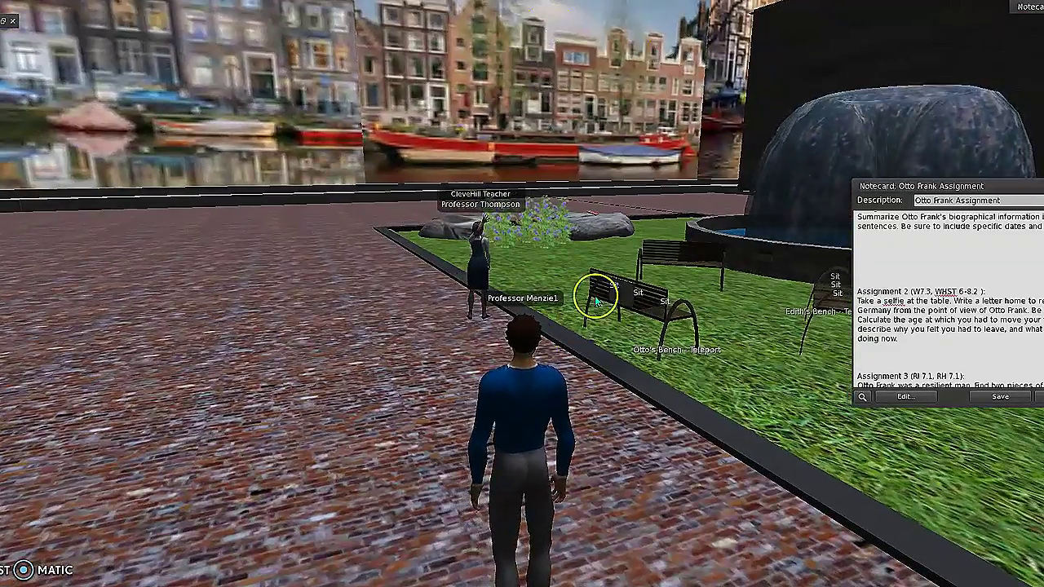
right_click(593, 296)
Step: Teleport from Otto's Bench into the office and walk toward the doors and fireplace
click(576, 290)
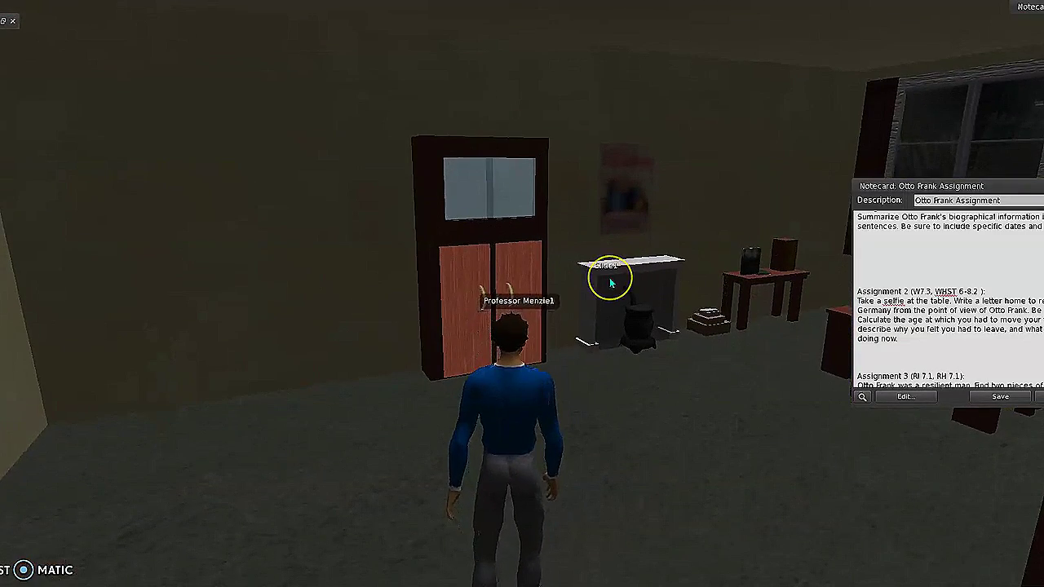
key(Right)
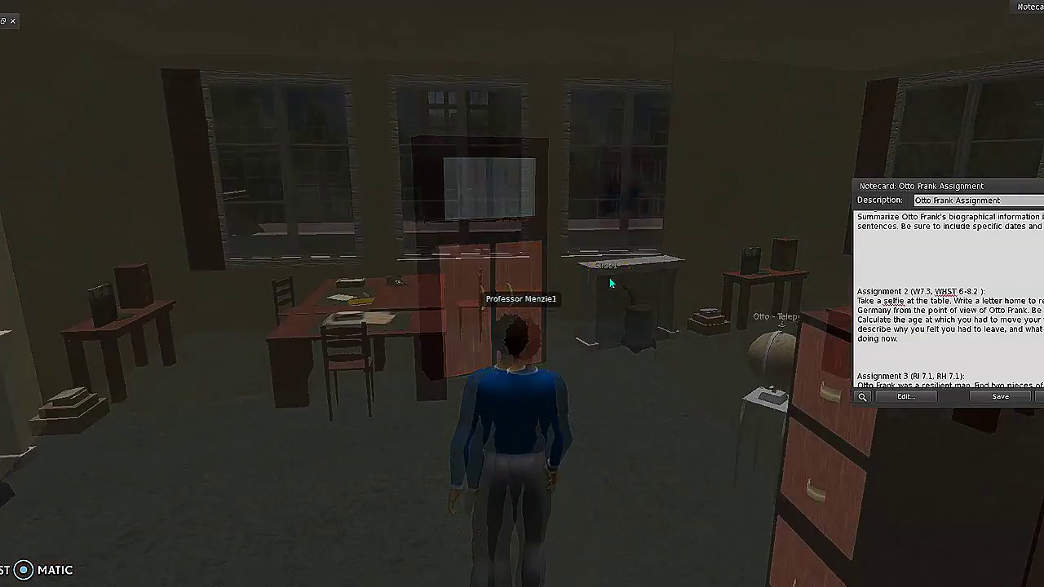
key(Left)
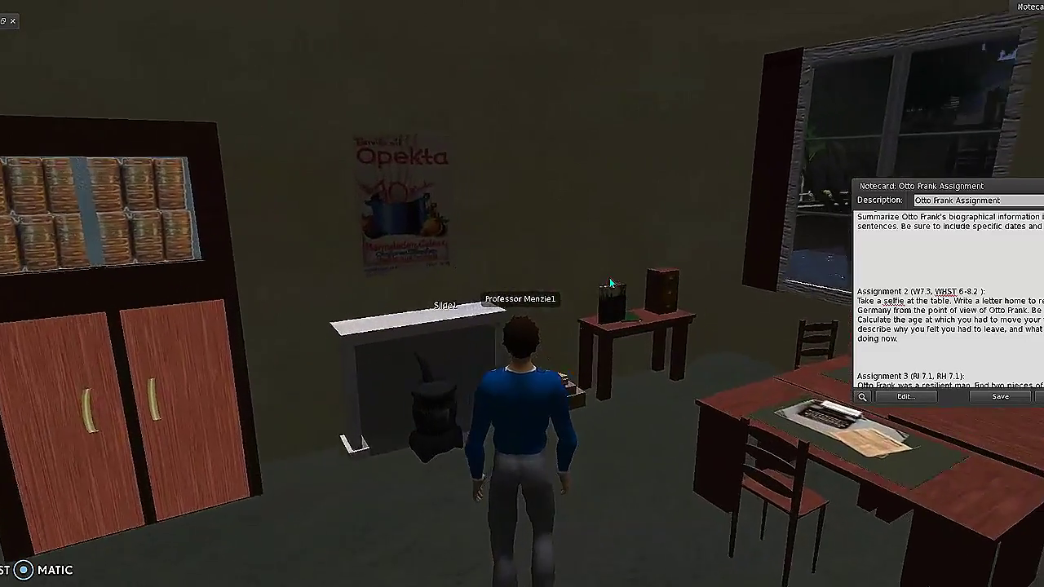
key(Right)
key(Right)
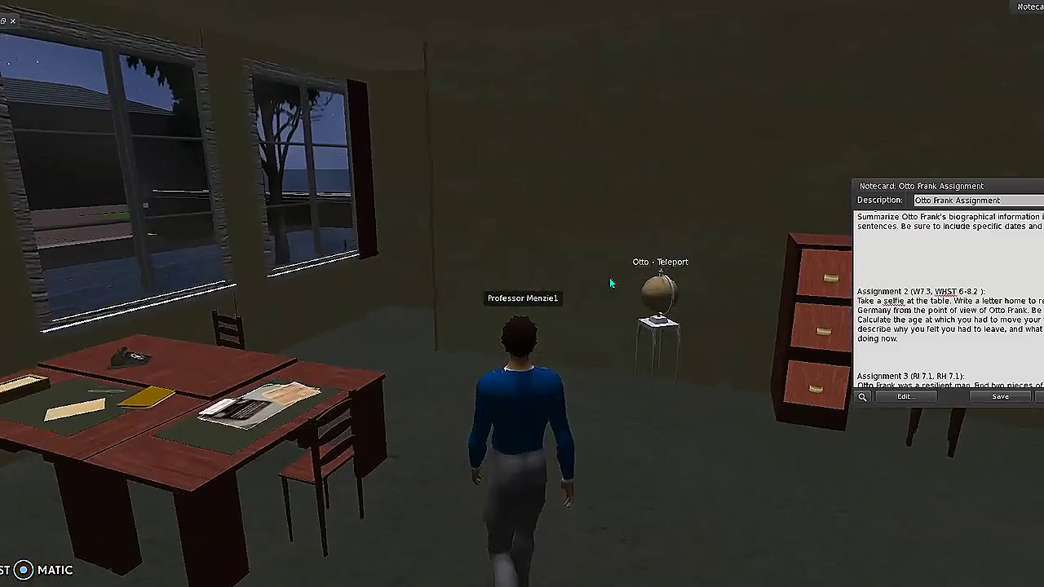
key(Left)
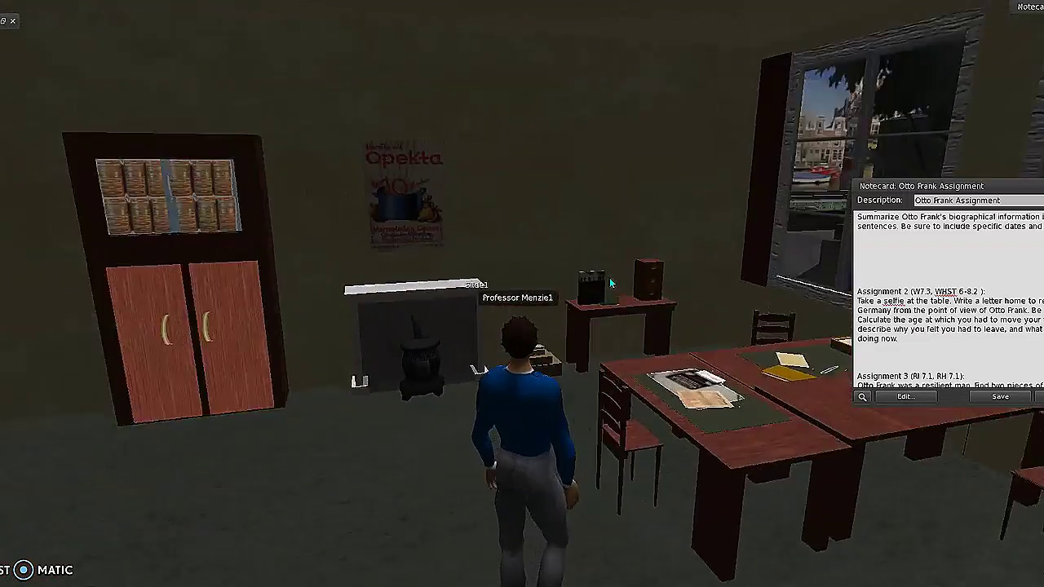
key(Left)
key(Up)
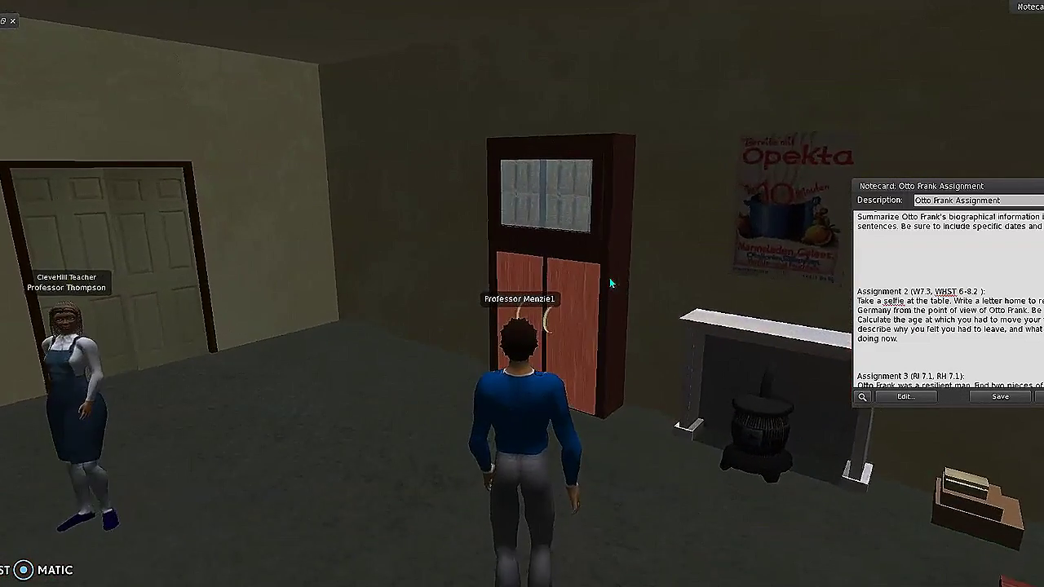
Step: Look around the office toward the windows, tables and small side desk
key(Right)
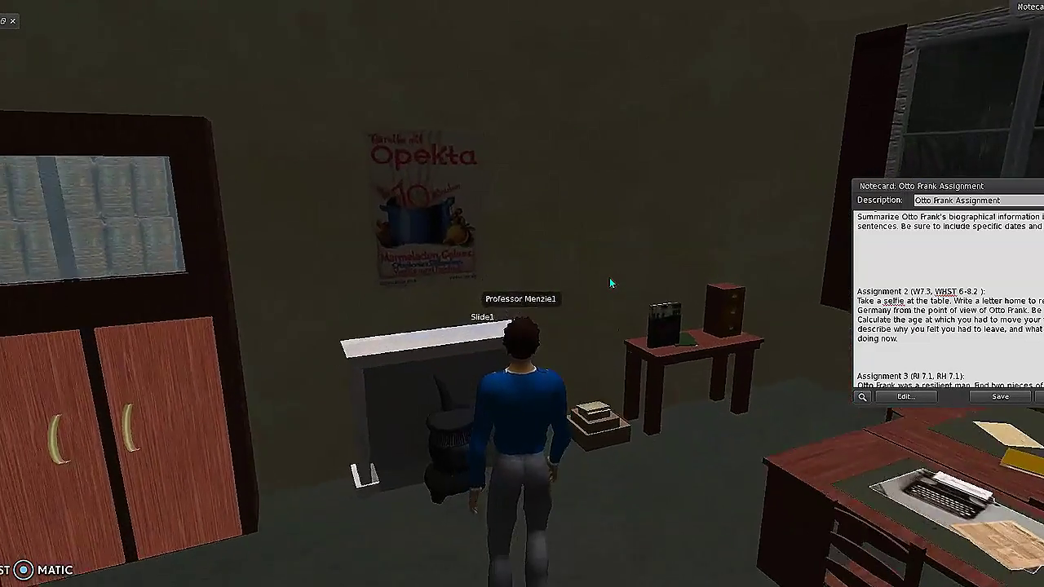
key(Right)
key(Right)
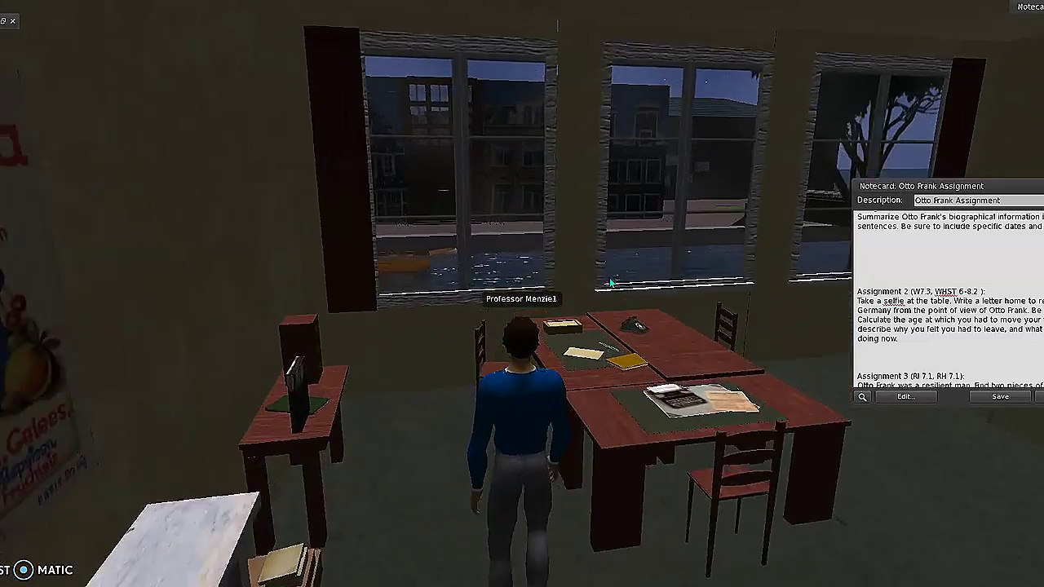
key(Left)
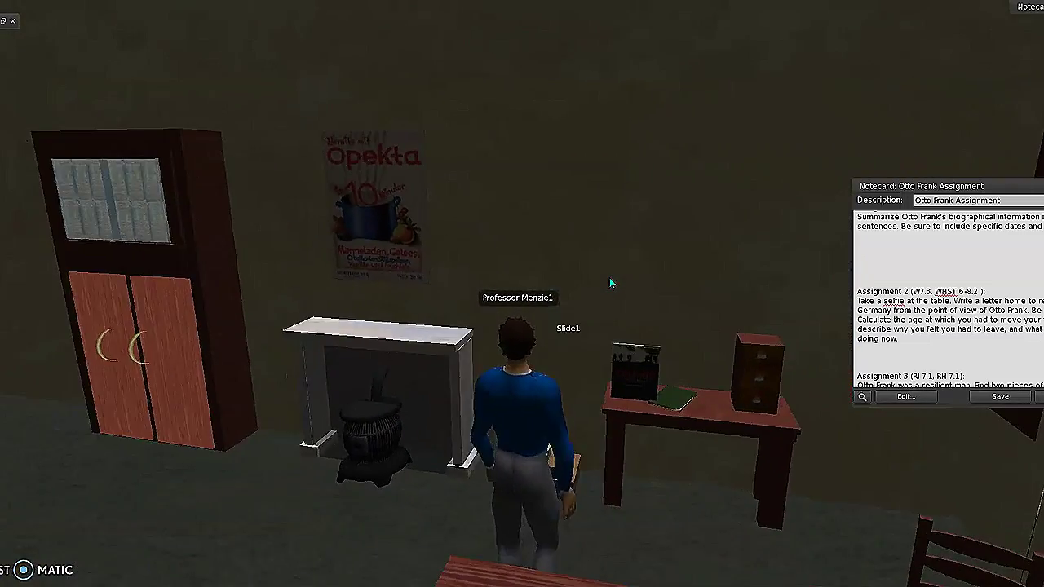
key(Right)
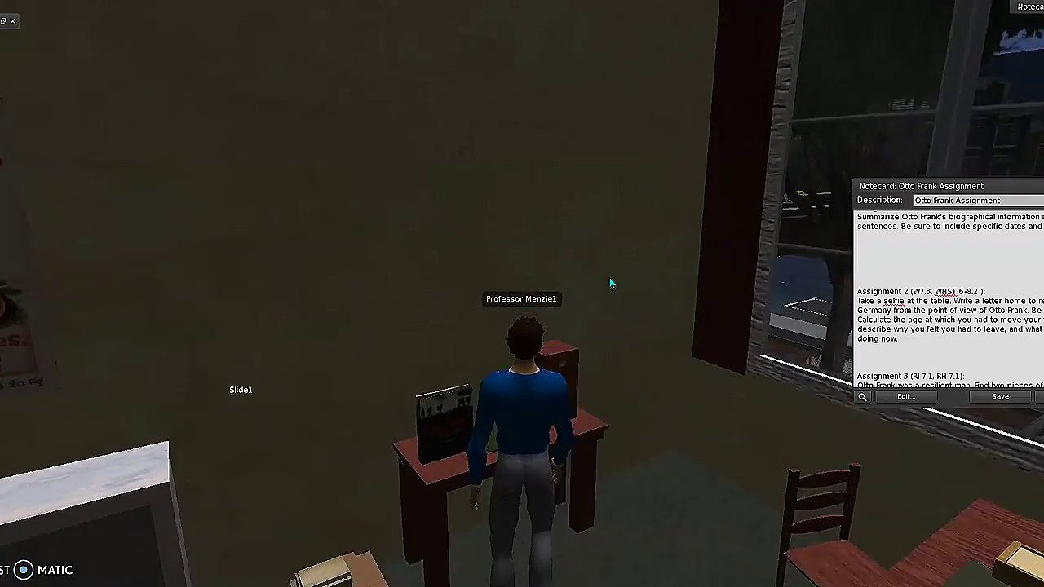
key(Left)
key(Left)
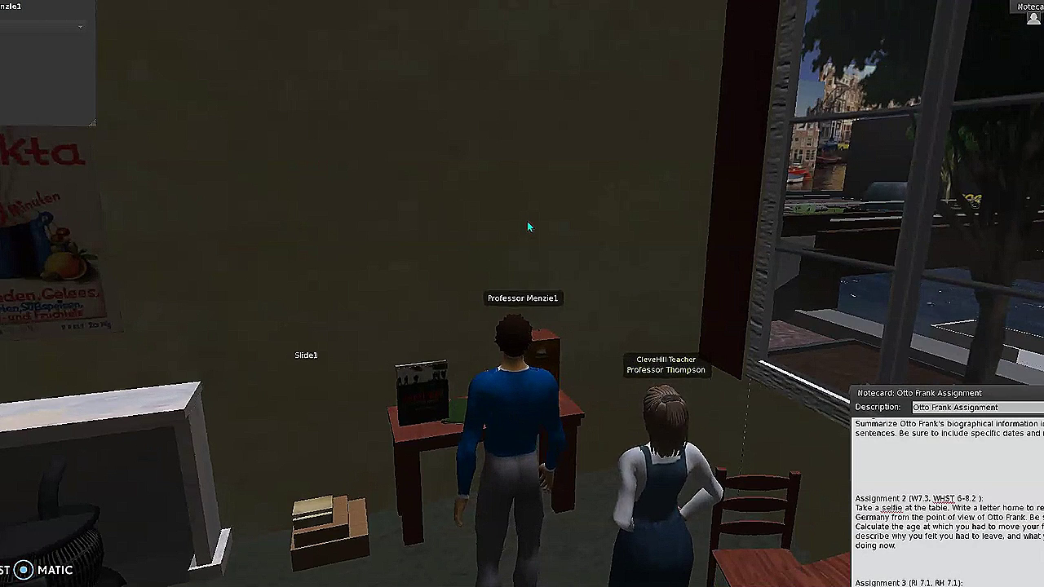
Step: Touch Slide1 for the Otto 2B clue, decline keeping the texture, and minimize its preview
click(553, 215)
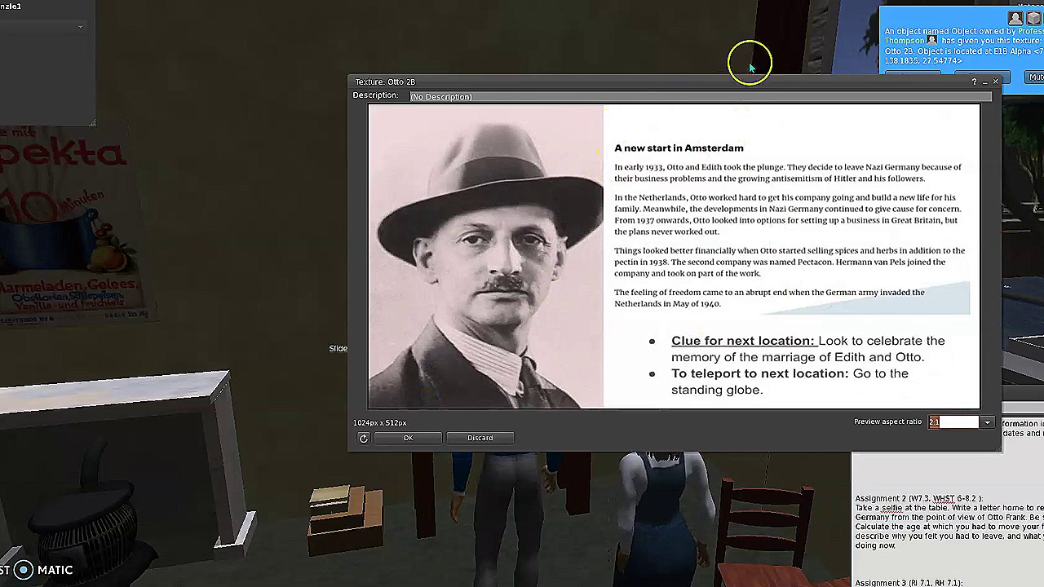
drag(763, 76, 426, 32)
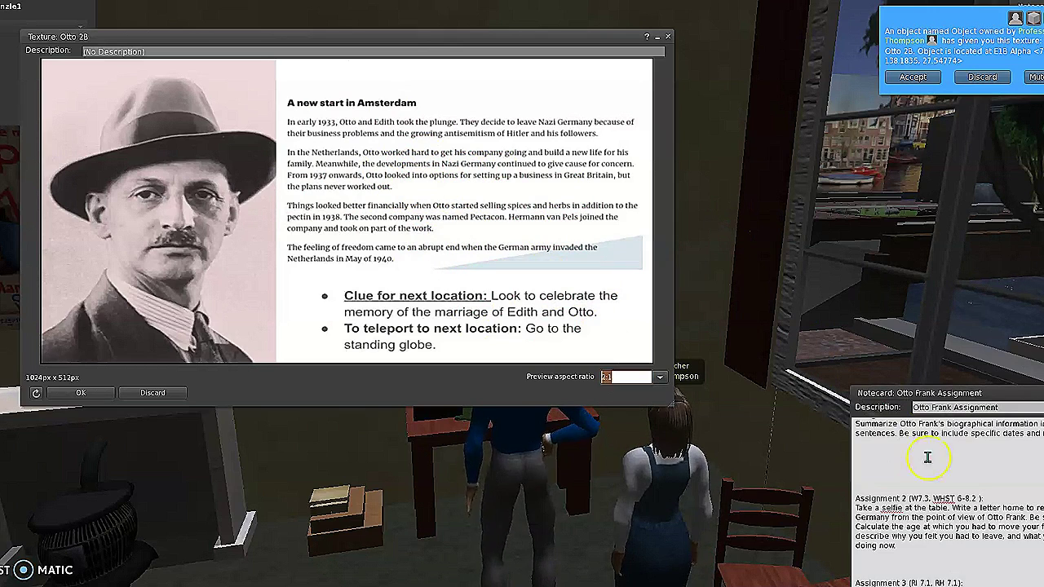
drag(1019, 390, 991, 152)
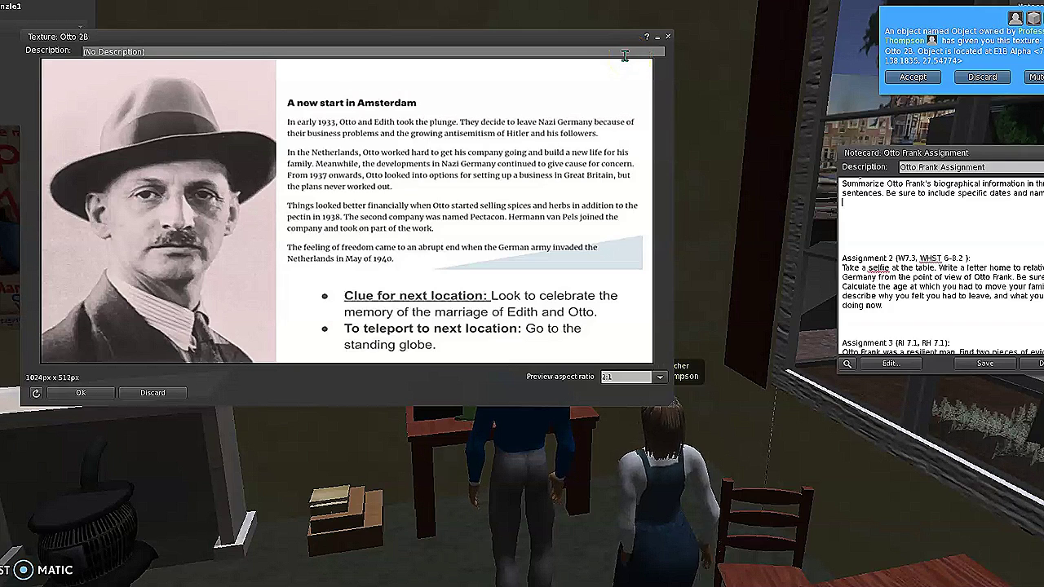
click(985, 77)
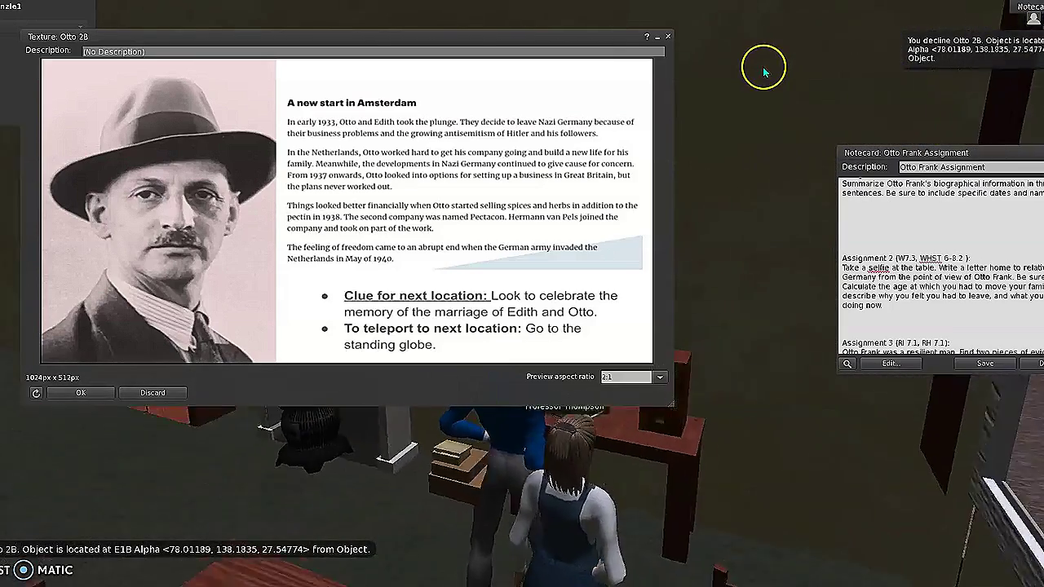
click(659, 37)
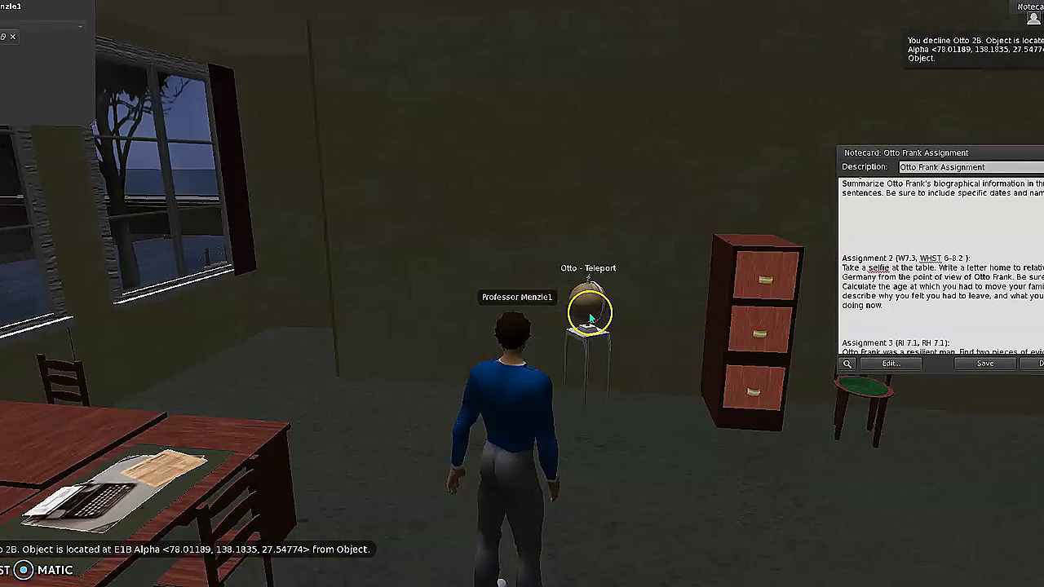
Step: Teleport via the standing globe into the annex bedroom and walk toward the couple's wall photo
right_click(589, 314)
click(559, 300)
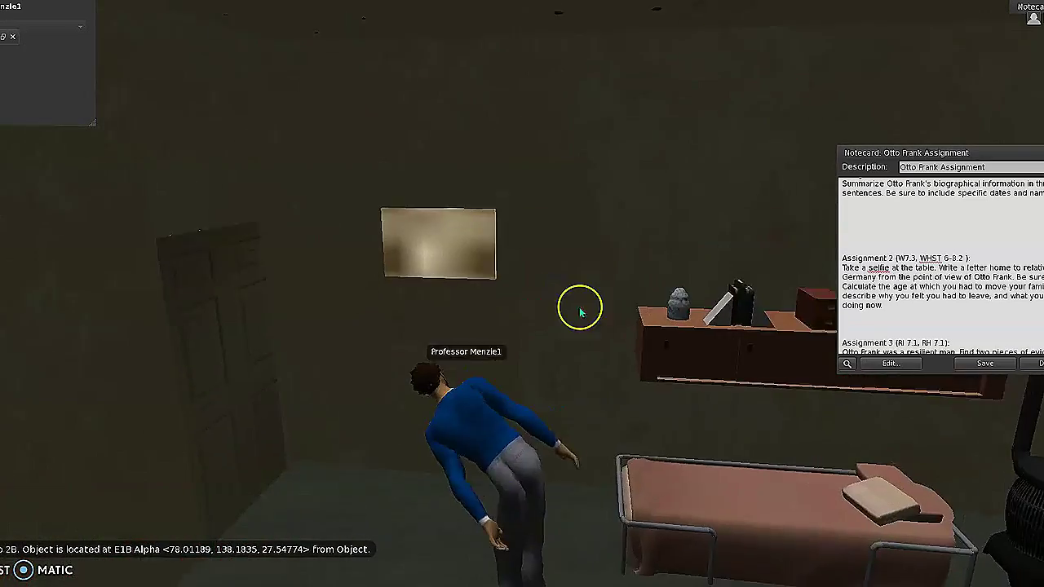
key(Right)
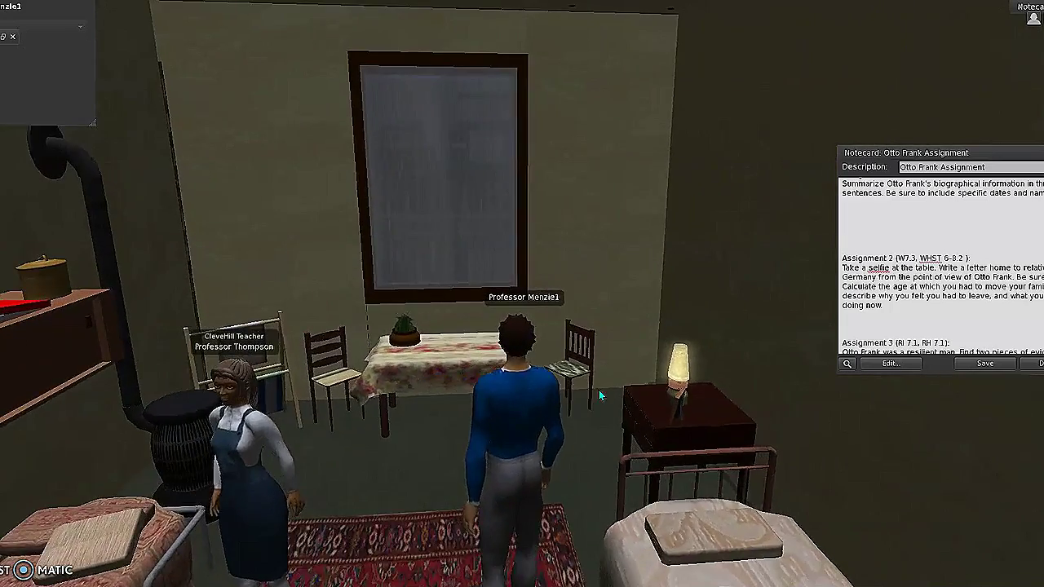
key(Right)
key(Right)
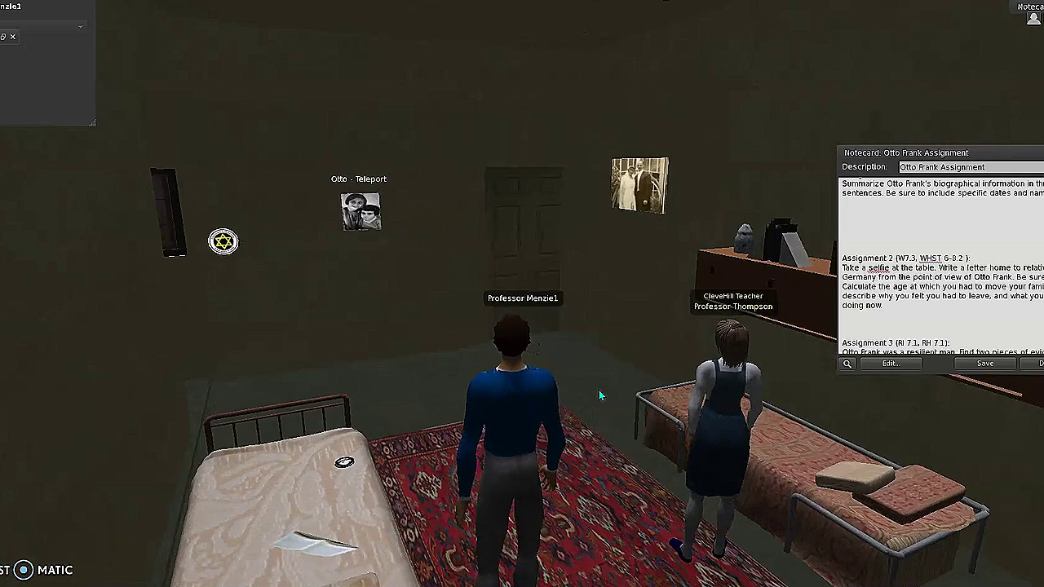
key(Left)
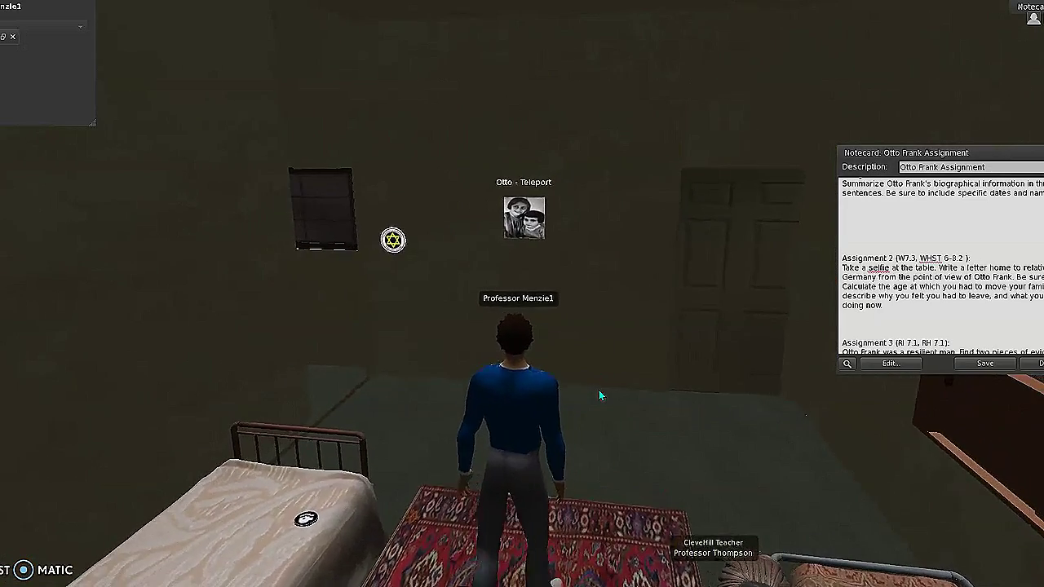
key(Up)
key(Right)
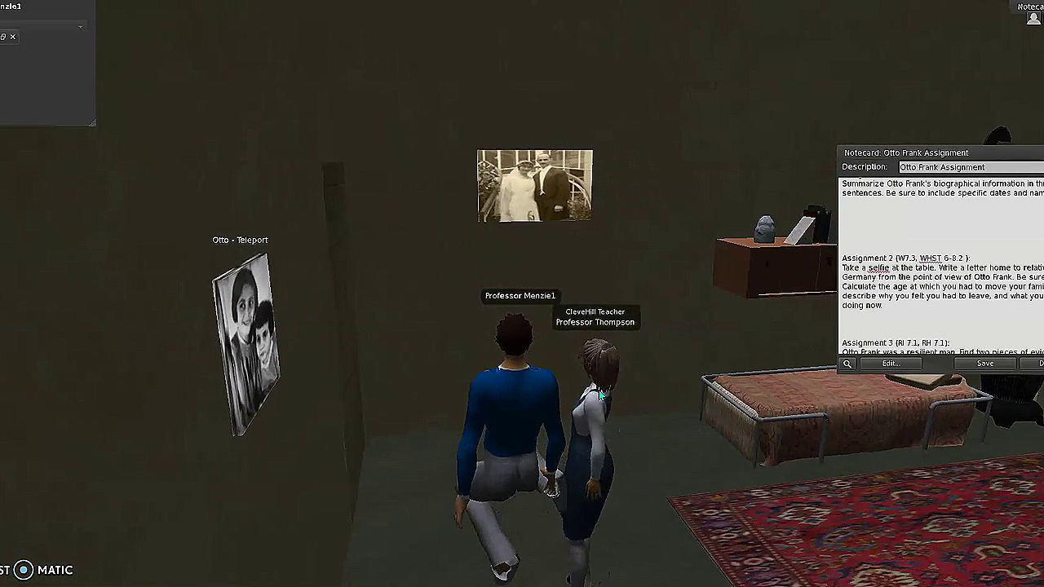
Step: Touch the couple's wall photo for the Otto Horcrux #3 clue and move it off the notecard
click(549, 194)
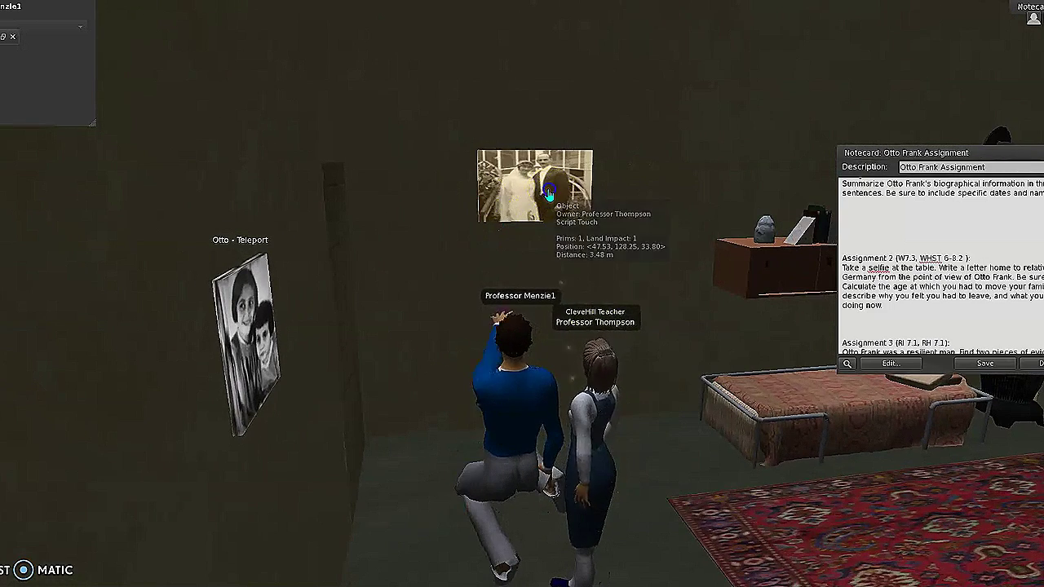
right_click(516, 188)
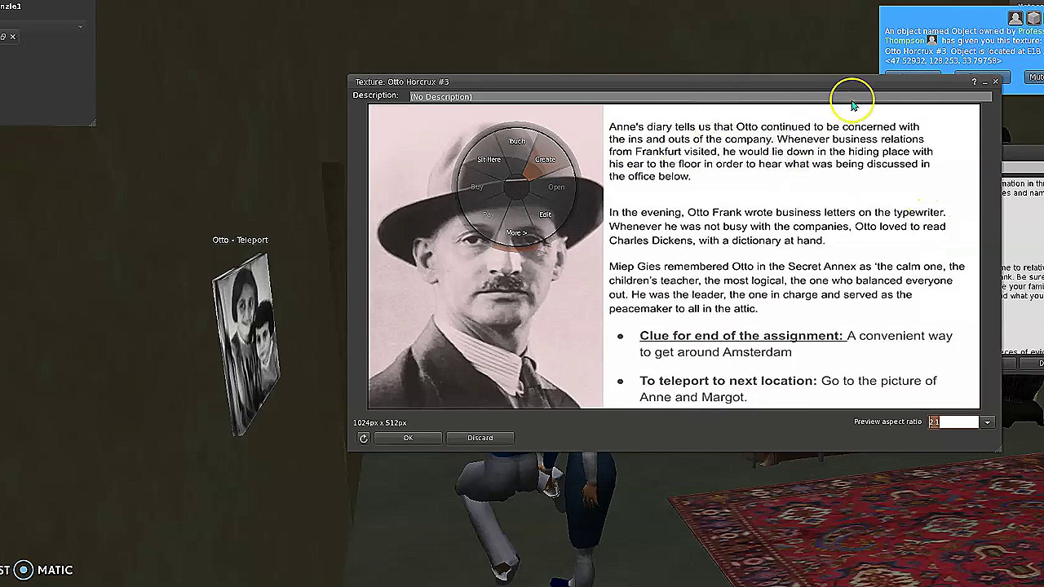
drag(849, 80, 536, 28)
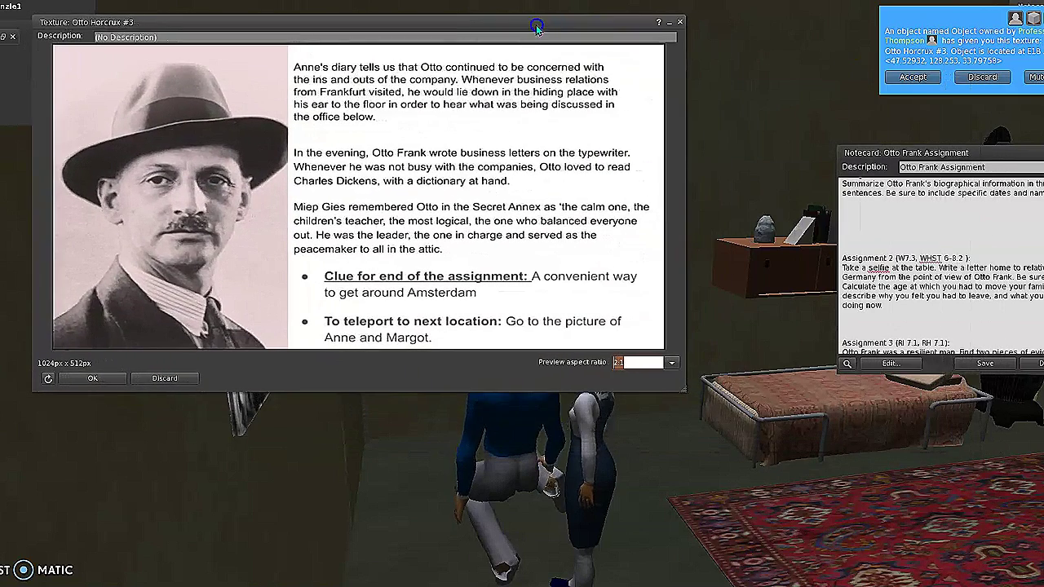
Step: Scroll the notecard to Assignment 3, place the cursor below it, and minimize the clue
scroll(972, 294, down, 1)
scroll(970, 289, down, 5)
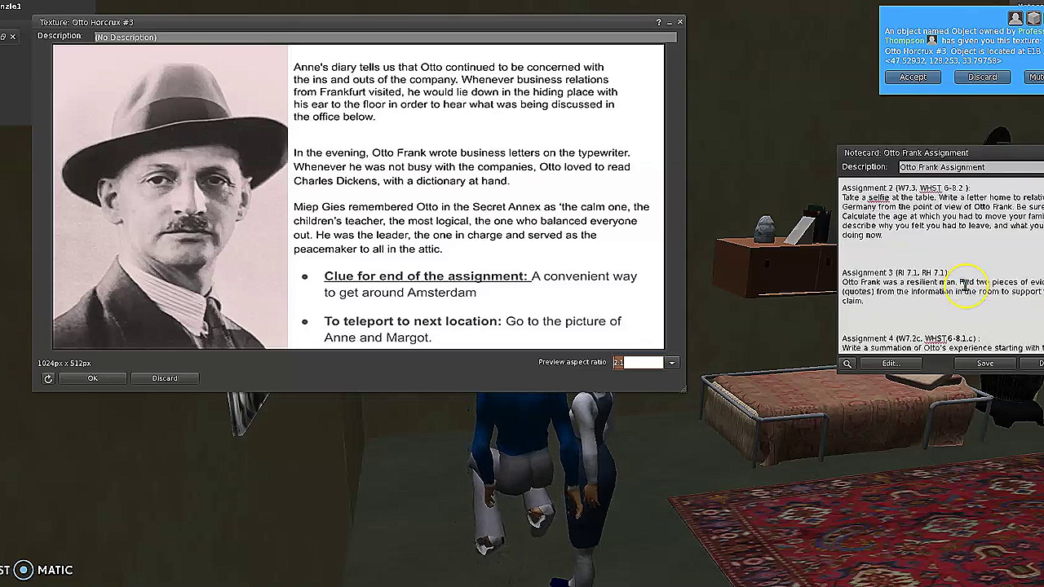
click(962, 286)
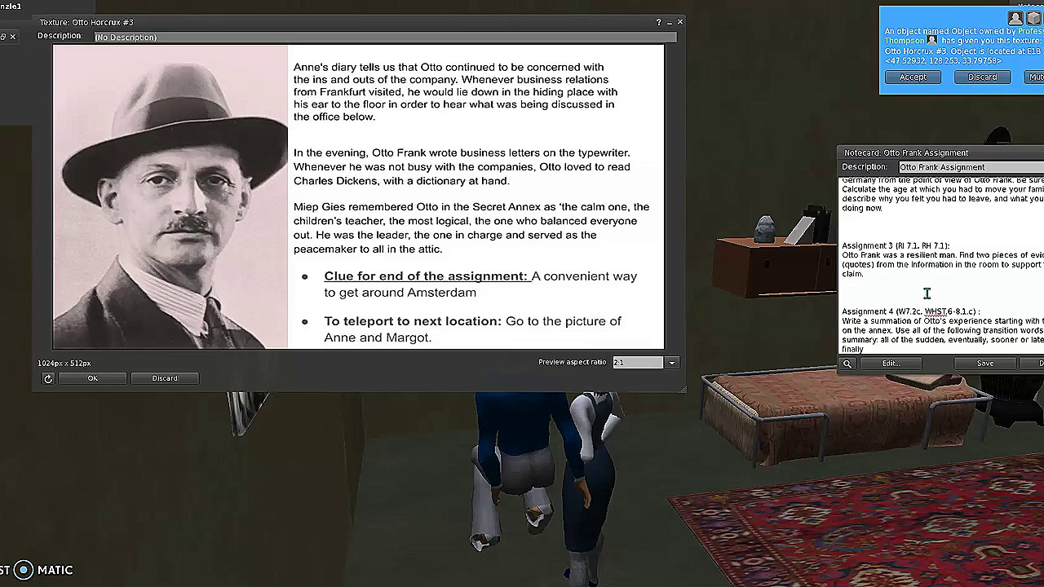
click(891, 279)
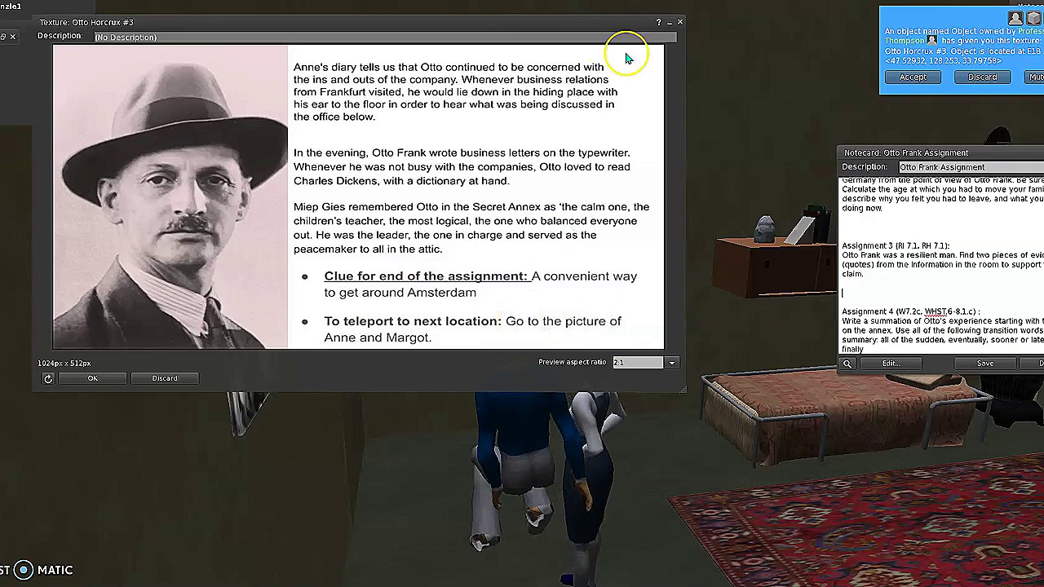
click(669, 23)
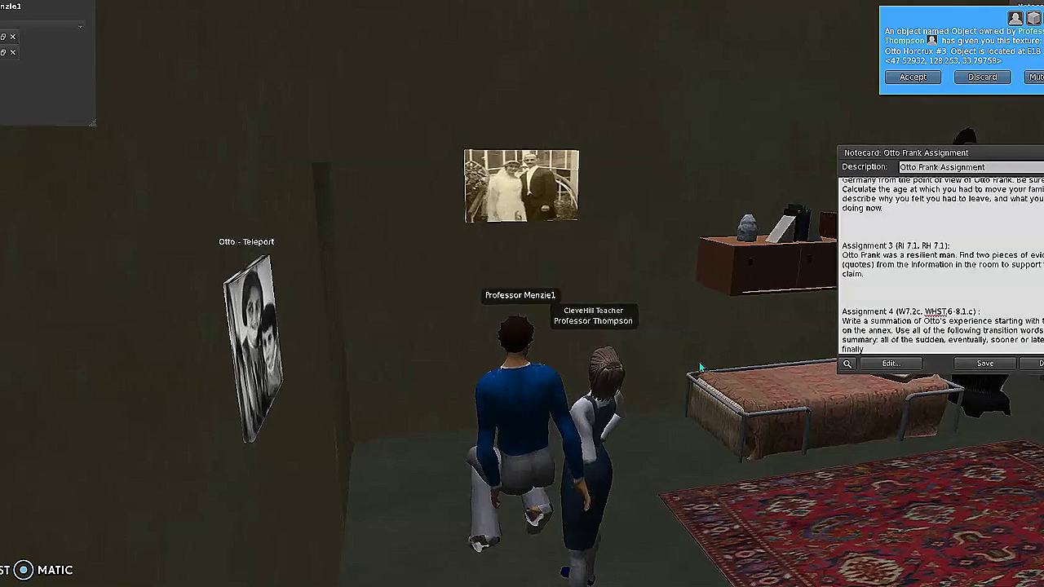
Step: Walk to the Otto - Teleport photo and teleport through it to the canal street
key(Up)
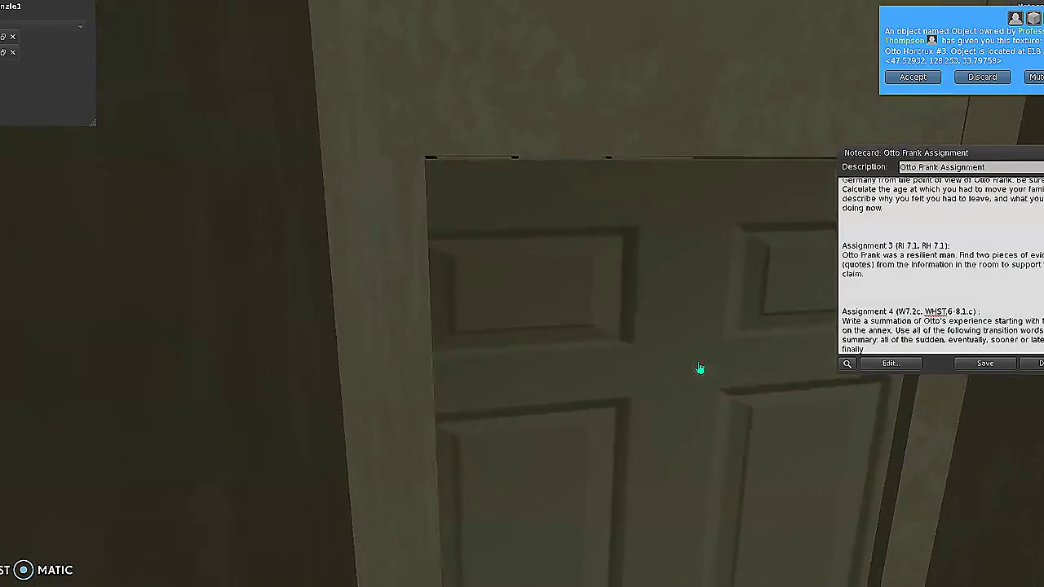
key(Left)
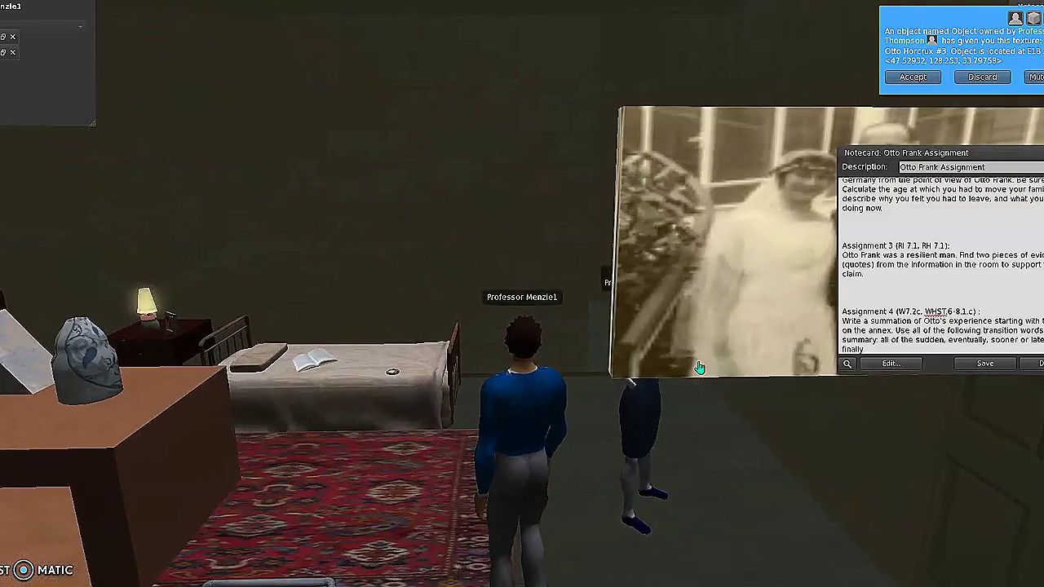
key(Up)
click(670, 357)
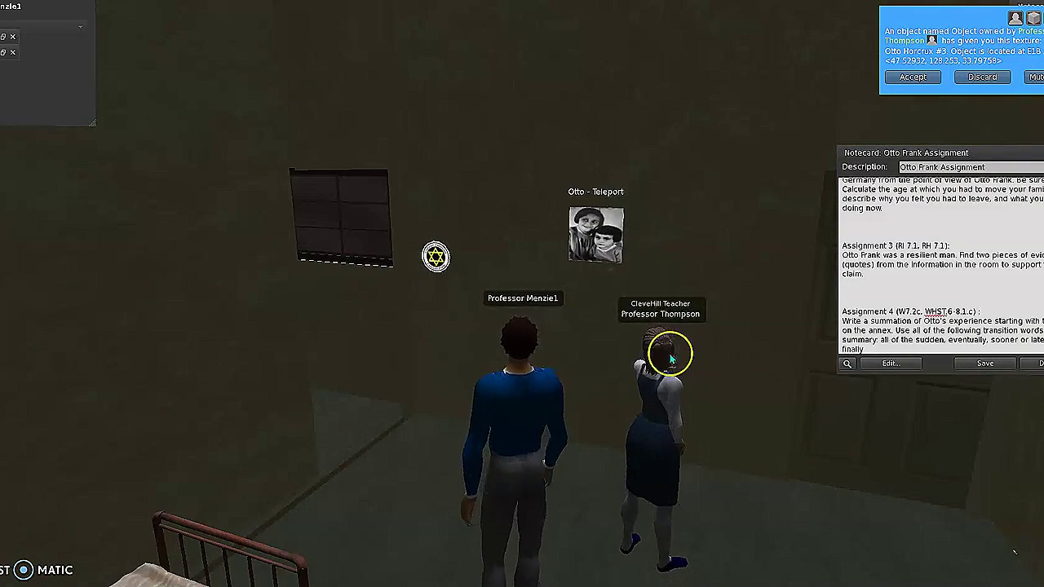
right_click(588, 227)
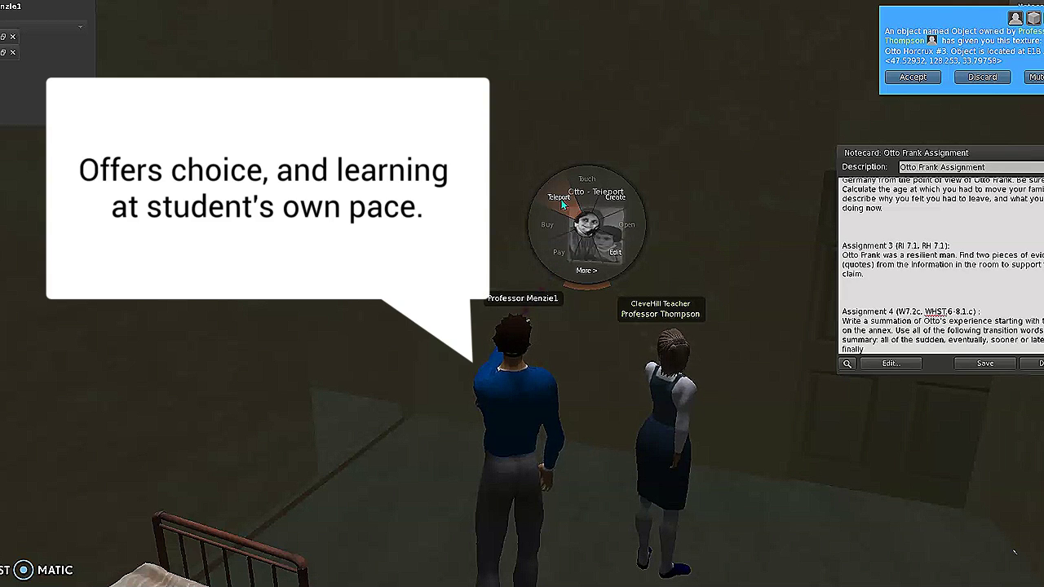
click(562, 205)
right_click(569, 214)
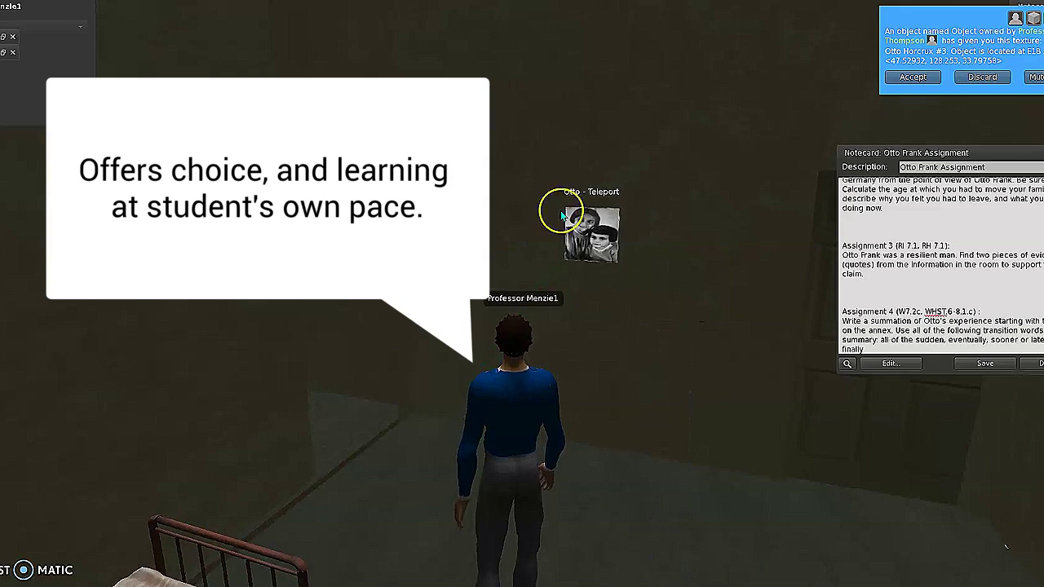
click(555, 193)
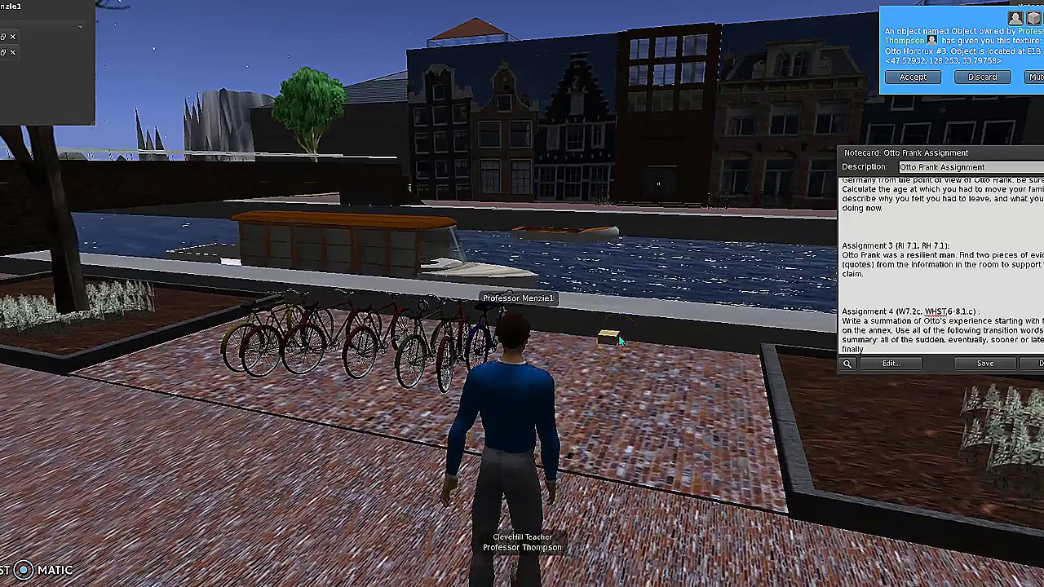
Step: Turn to face the bicycle rack and touch the blue bicycle to get the Otto Horcrux #4 clue
key(Left)
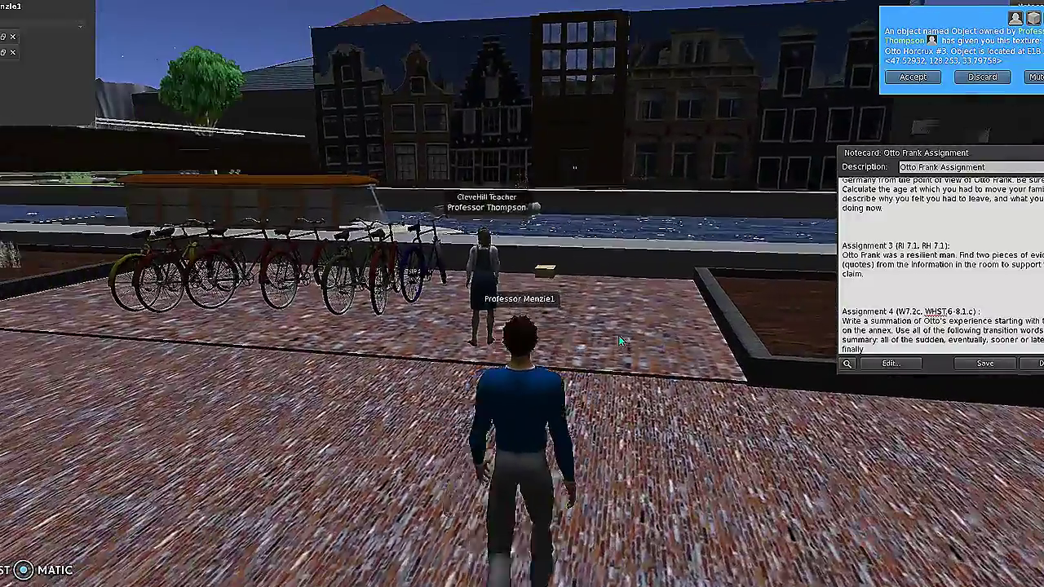
key(Left)
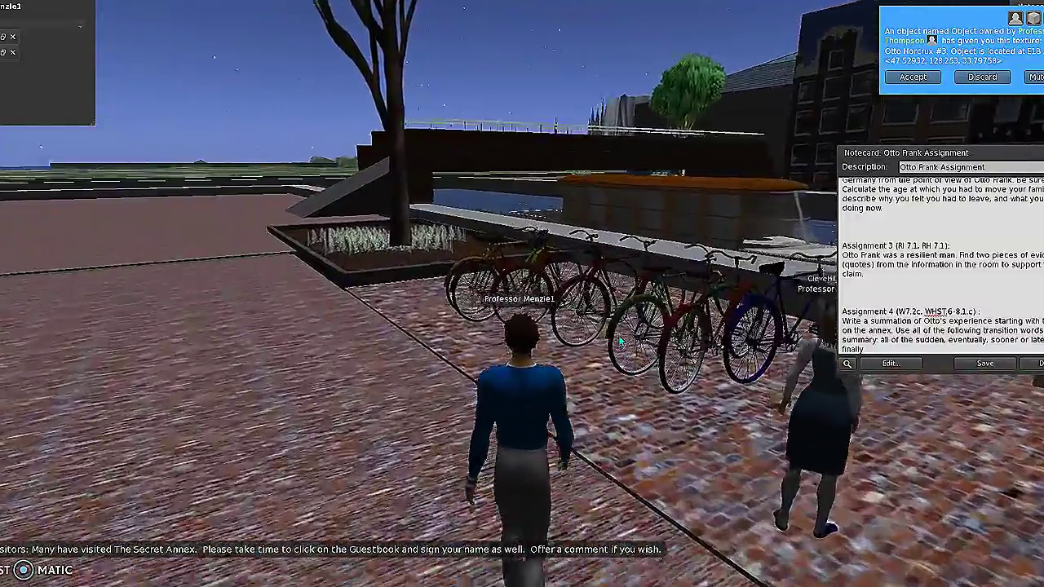
key(Left)
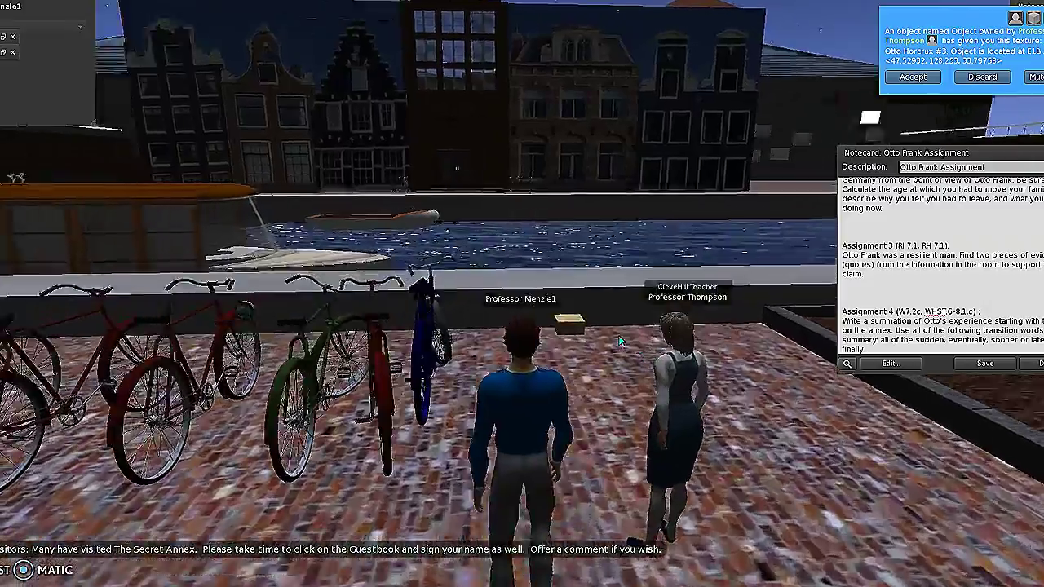
key(Down)
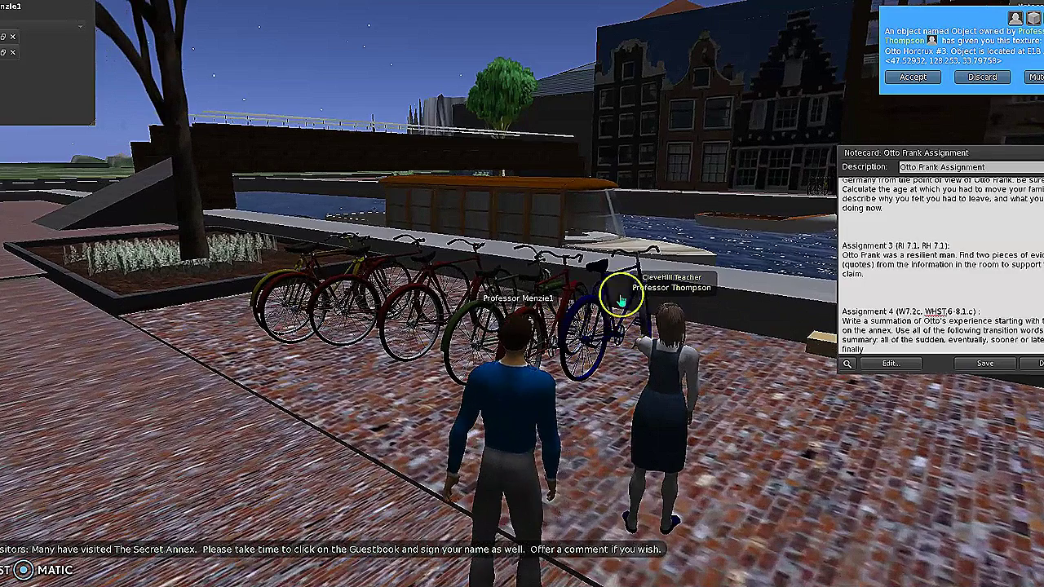
mouse_move(587, 307)
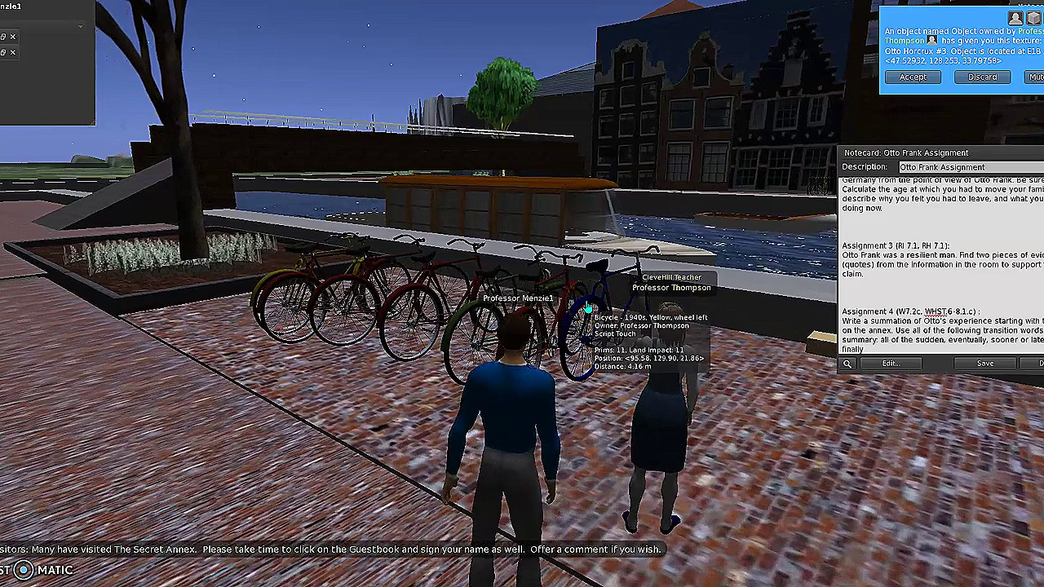
click(586, 305)
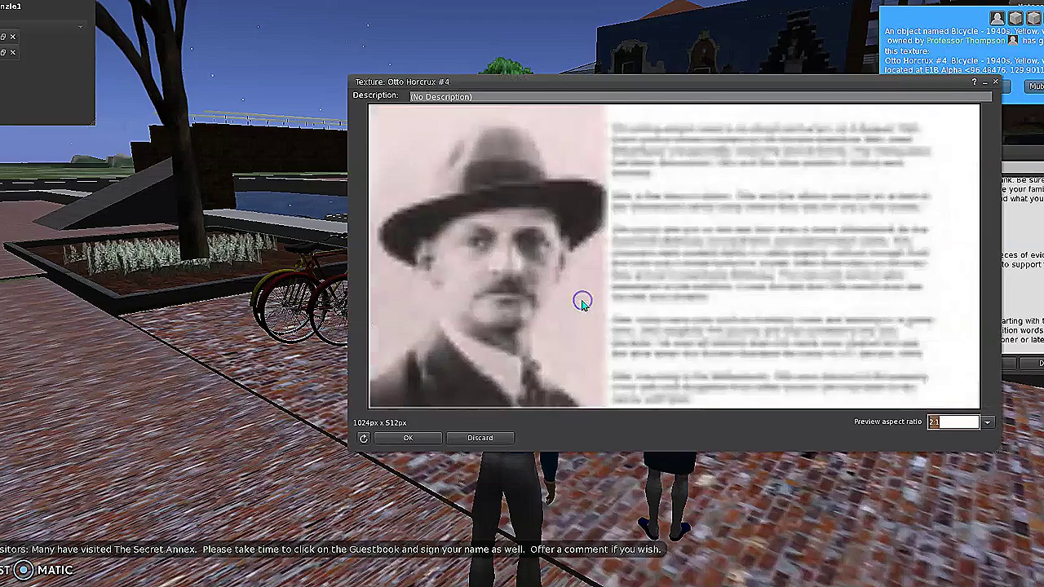
Step: Move the Otto Horcrux #4 preview to the upper left, read it, and close it
click(812, 86)
drag(814, 85, 387, 10)
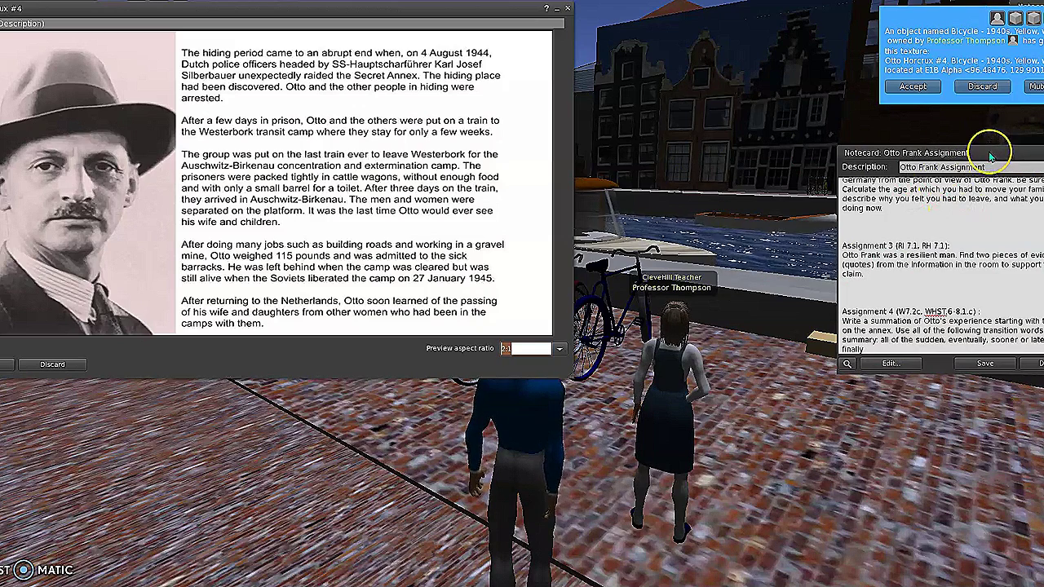
click(569, 7)
click(917, 186)
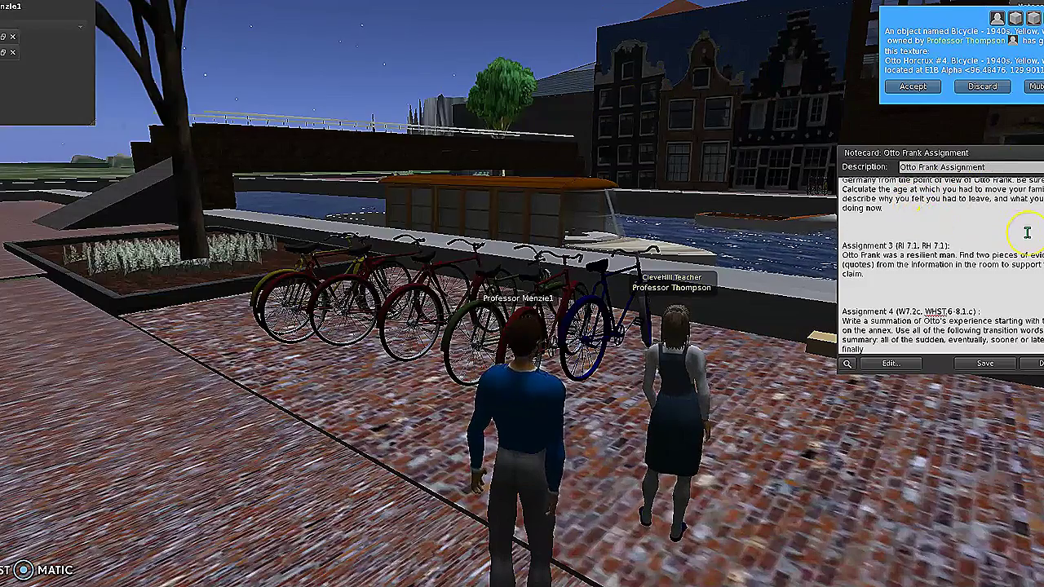